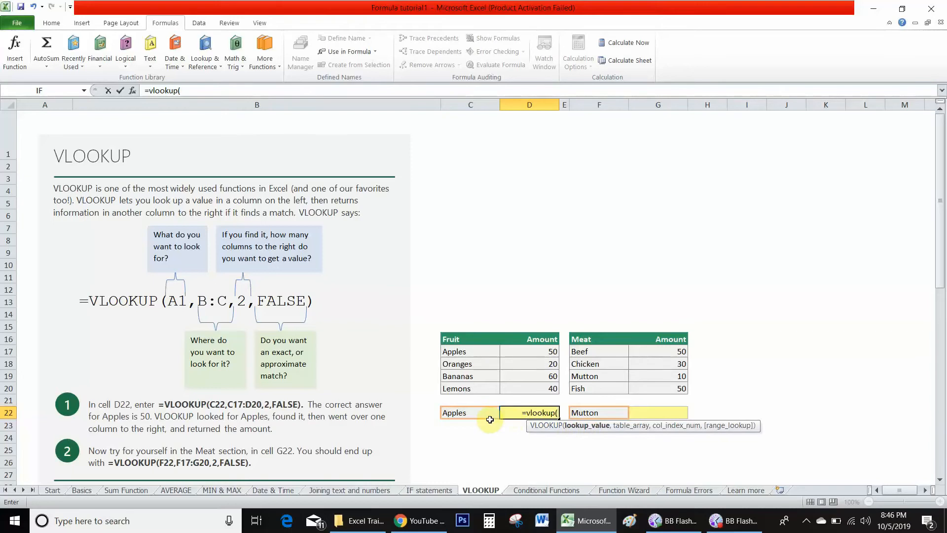
# Give the VLOOKUP formula in D22 the lookup value C22 and the table array C16:D20.
pyautogui.click(470, 413)
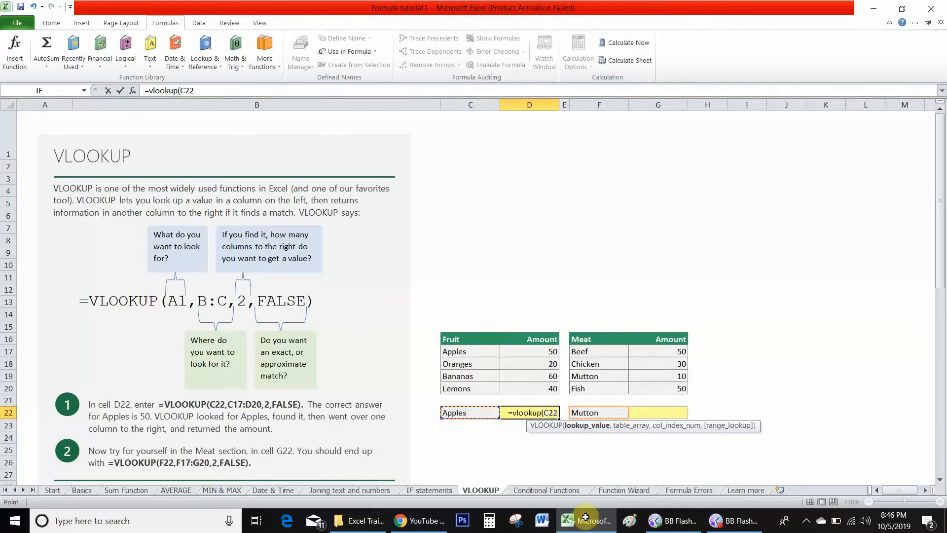
pyautogui.write(',')
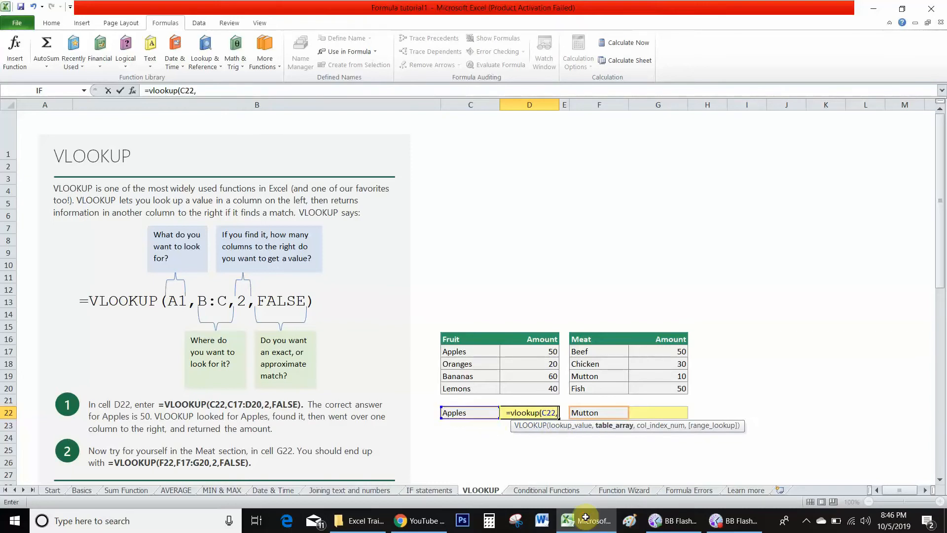
pyautogui.click(468, 351)
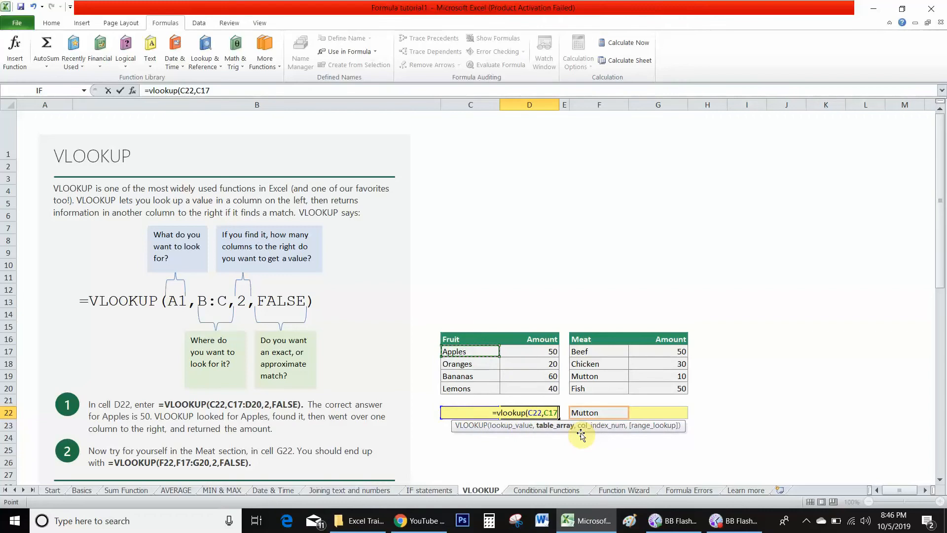
pyautogui.press('Up')
pyautogui.hotkey('shift', 'Right')
pyautogui.hotkey('shift', 'Down')
pyautogui.hotkey('shift', 'Down')
pyautogui.hotkey('shift', 'Down')
pyautogui.hotkey('shift', 'Down')
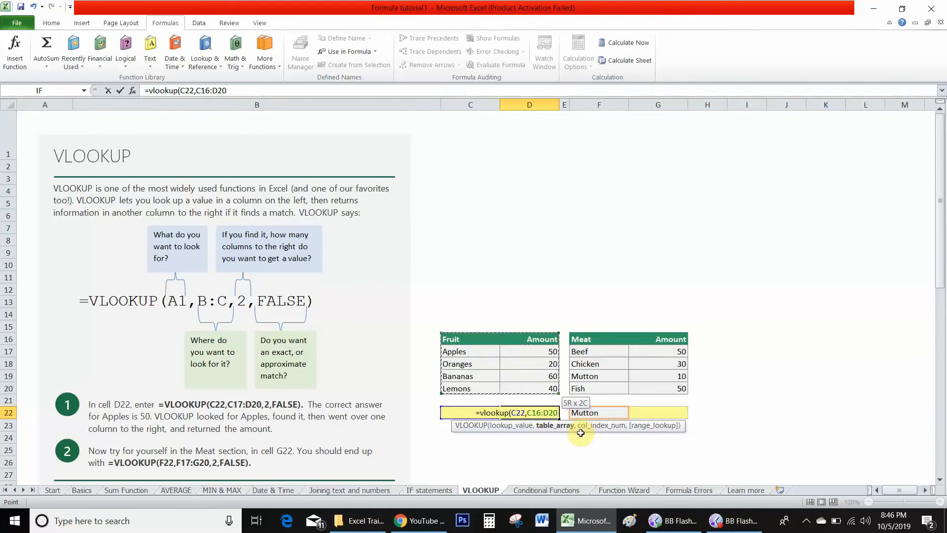
pyautogui.write(',')
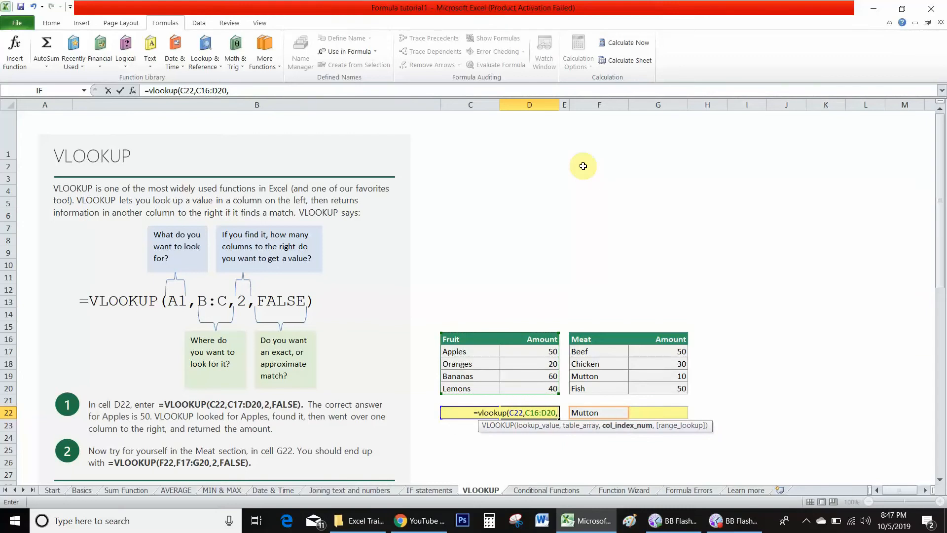
# Complete the VLOOKUP in D22 with column index 2 and FALSE for an exact match.
pyautogui.write('2')
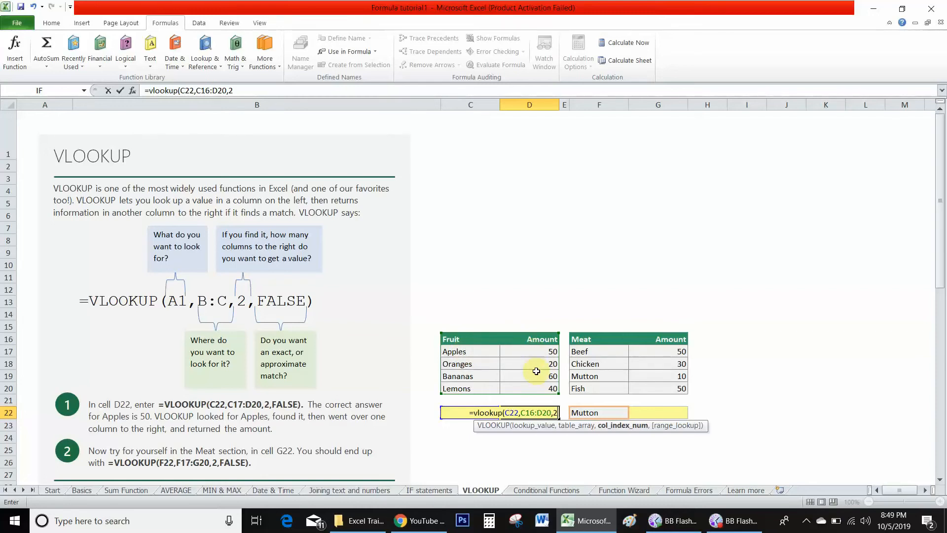
pyautogui.write(',')
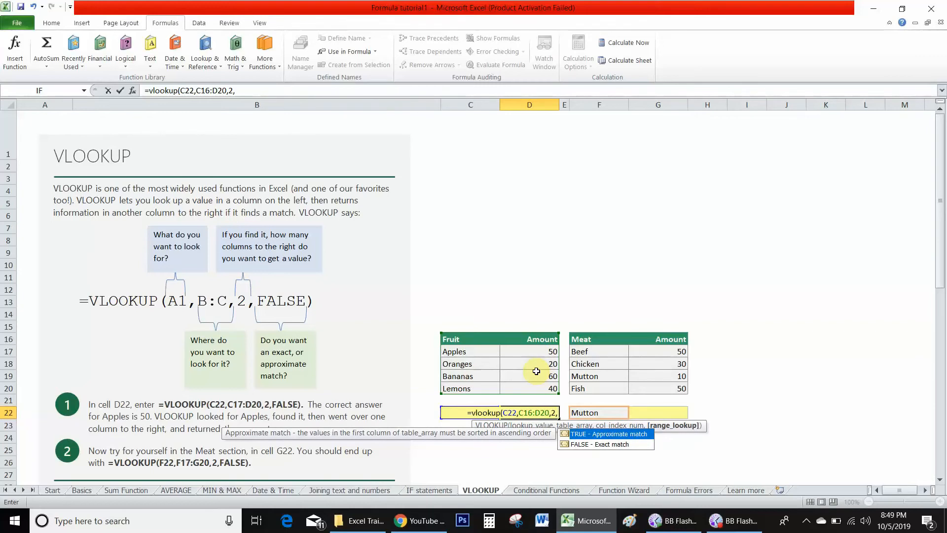
pyautogui.write('false')
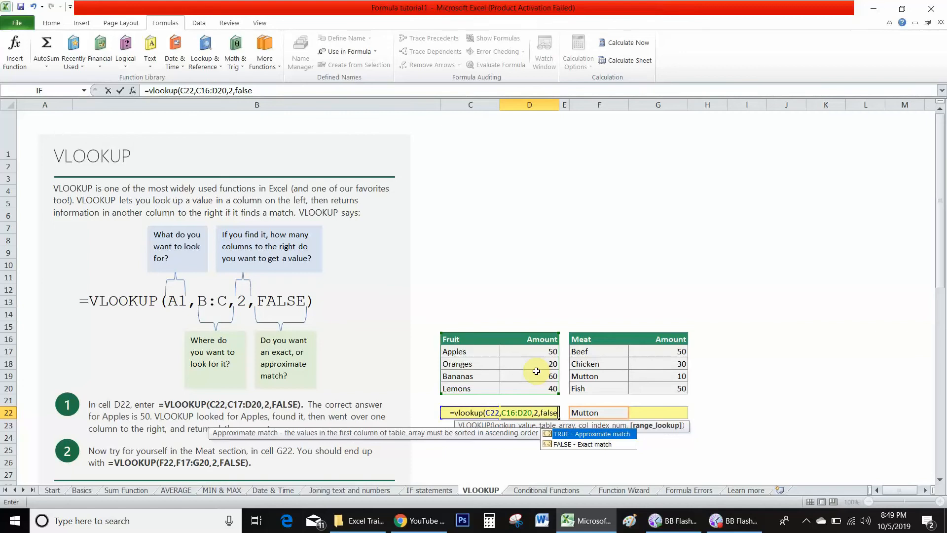
pyautogui.write(')')
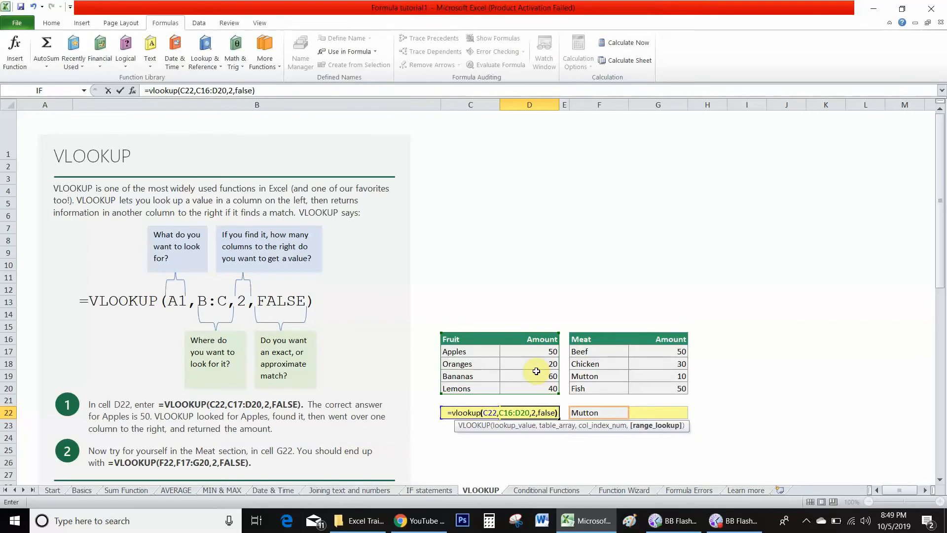
pyautogui.press('Return')
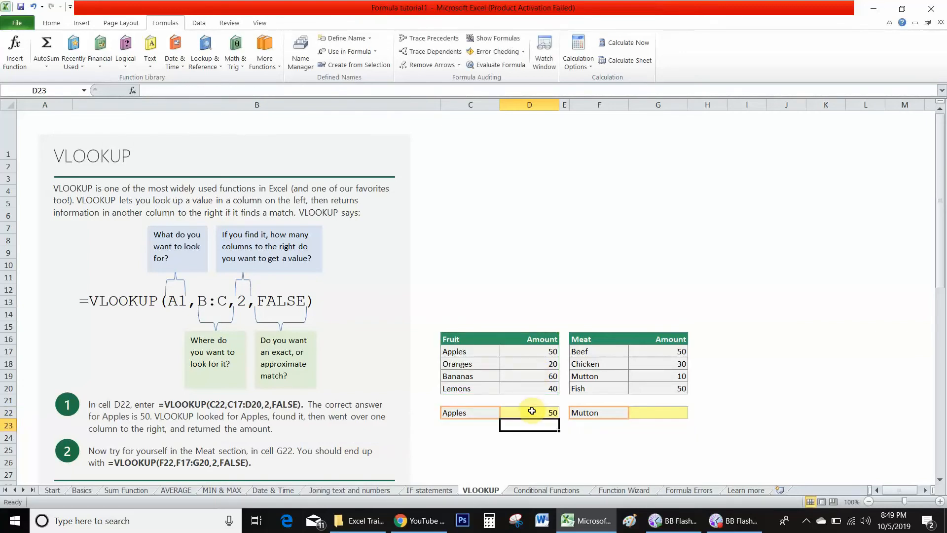
# Switch the lookup fruit in C22 to Oranges, checking D22 against the amounts in the Fruit table.
pyautogui.click(532, 411)
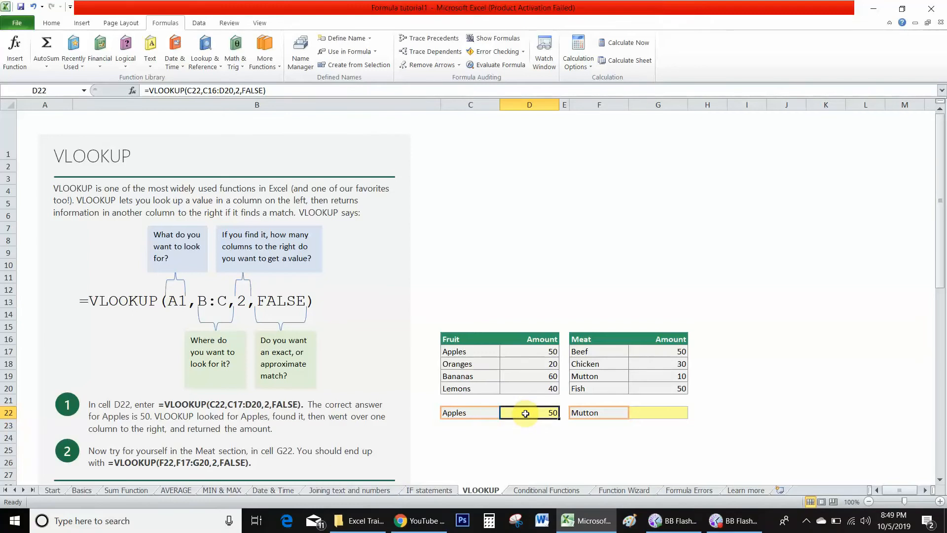
pyautogui.click(530, 350)
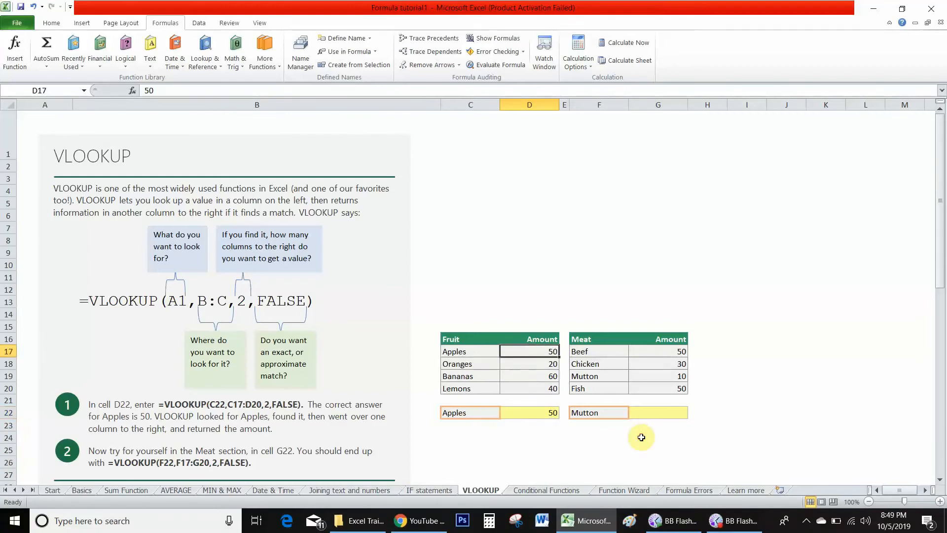
pyautogui.click(524, 409)
pyautogui.click(476, 413)
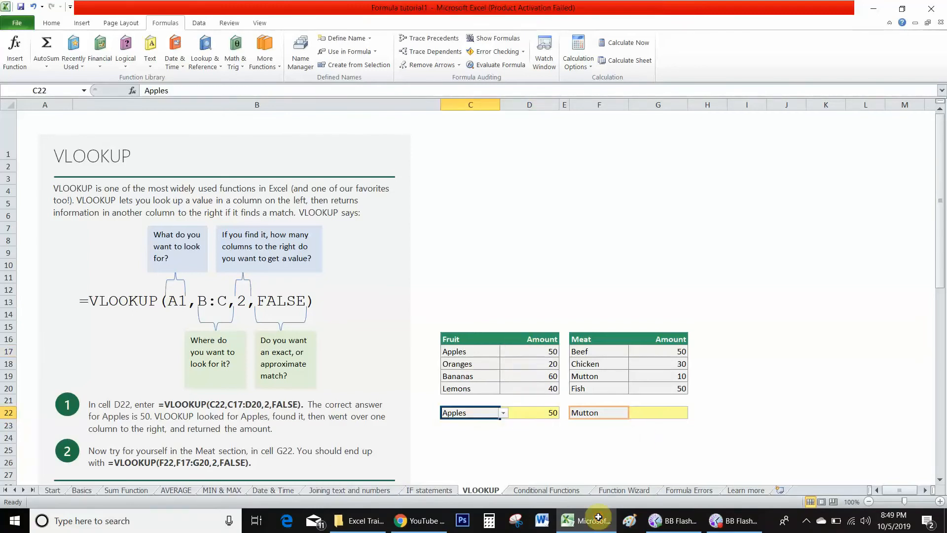
pyautogui.click(503, 413)
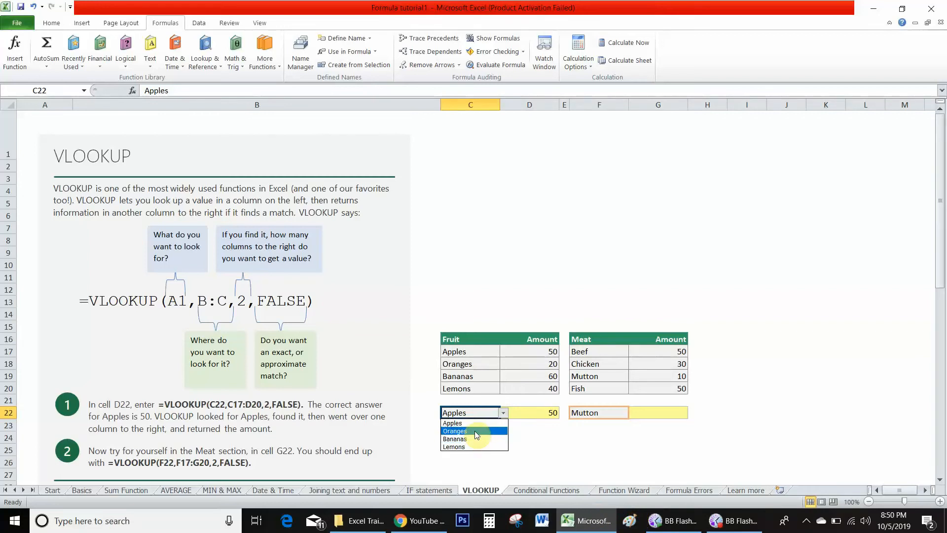
pyautogui.click(474, 430)
pyautogui.click(540, 413)
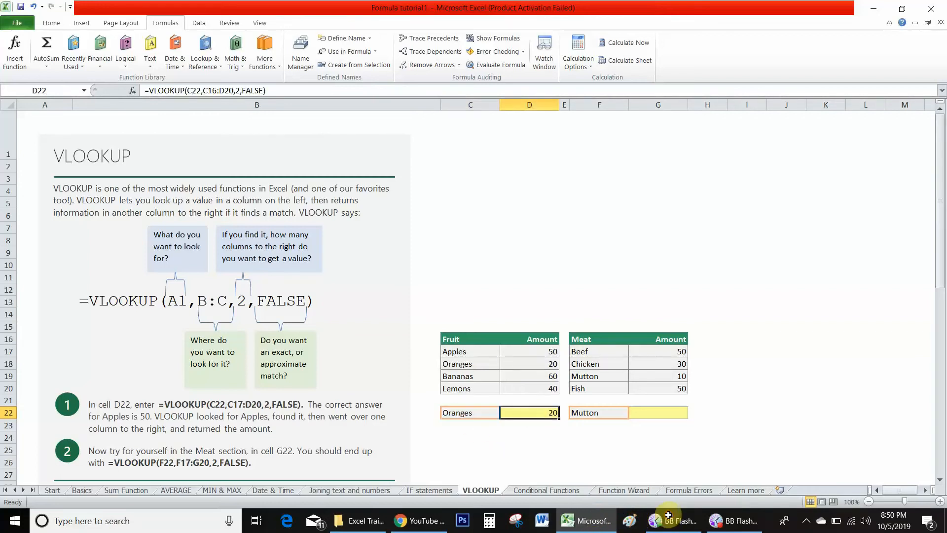
pyautogui.click(524, 368)
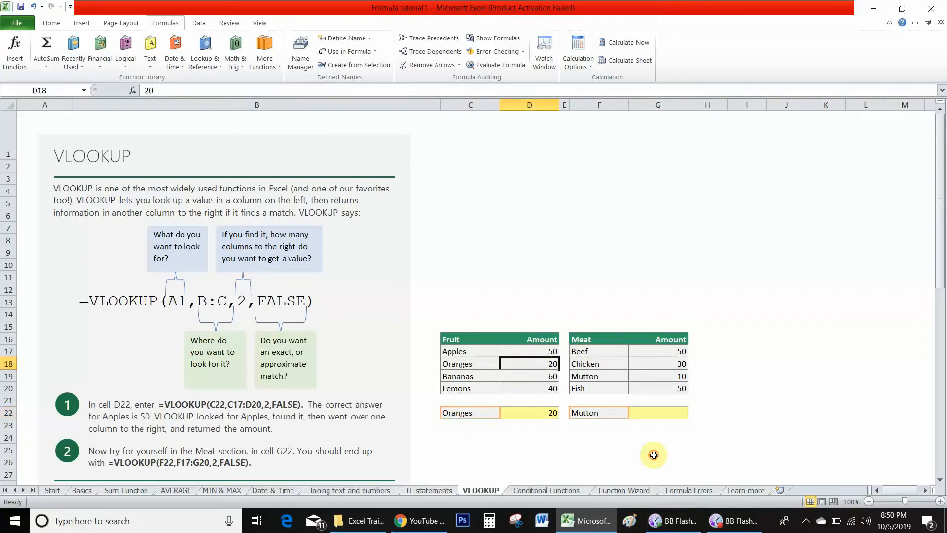
# Change the lookup fruit in C22 to Lemons.
pyautogui.click(474, 413)
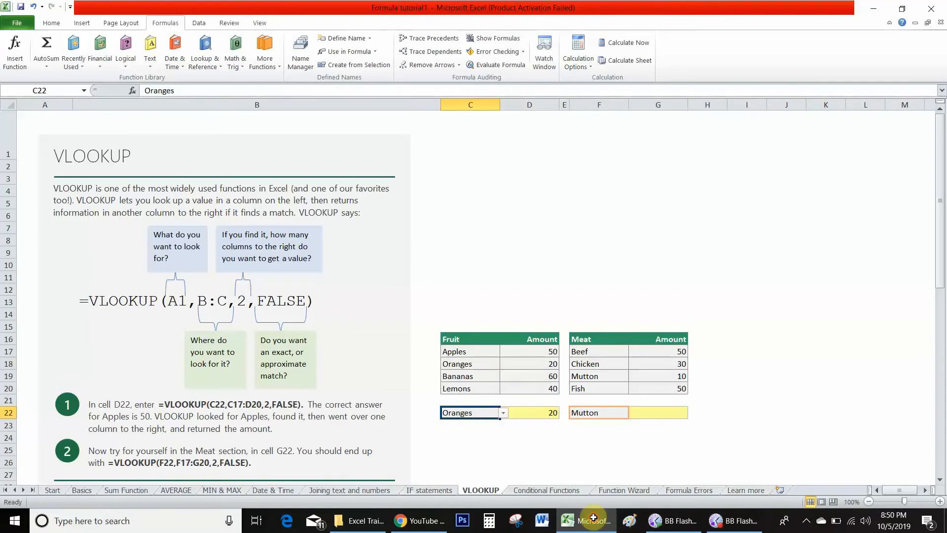
pyautogui.click(503, 413)
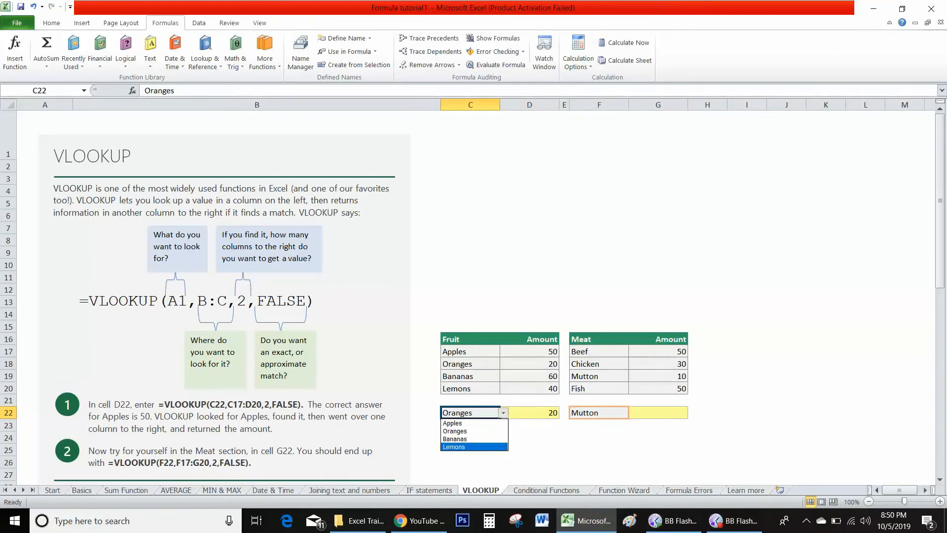
pyautogui.click(481, 446)
pyautogui.press('Right')
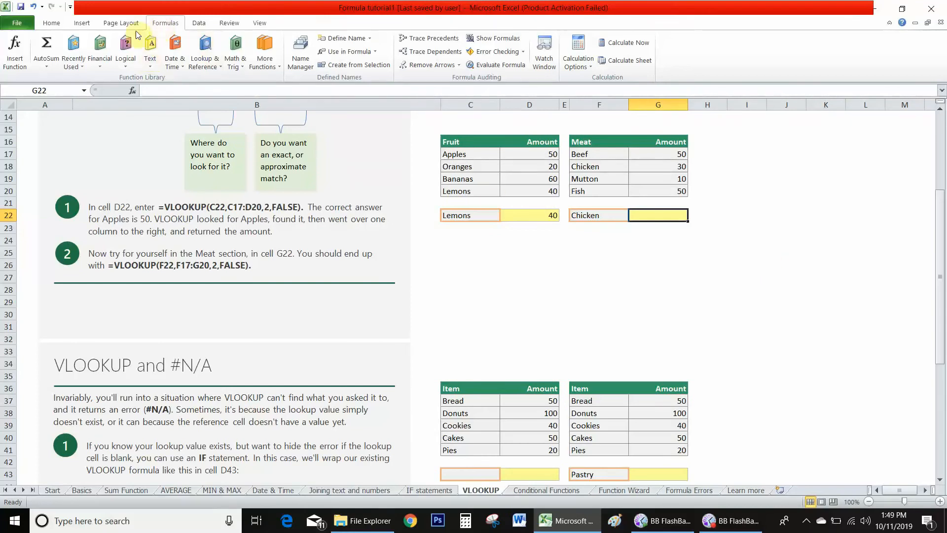
# Insert a VLOOKUP function in G22 with lookup value F22 and table array F17:G20.
pyautogui.click(15, 50)
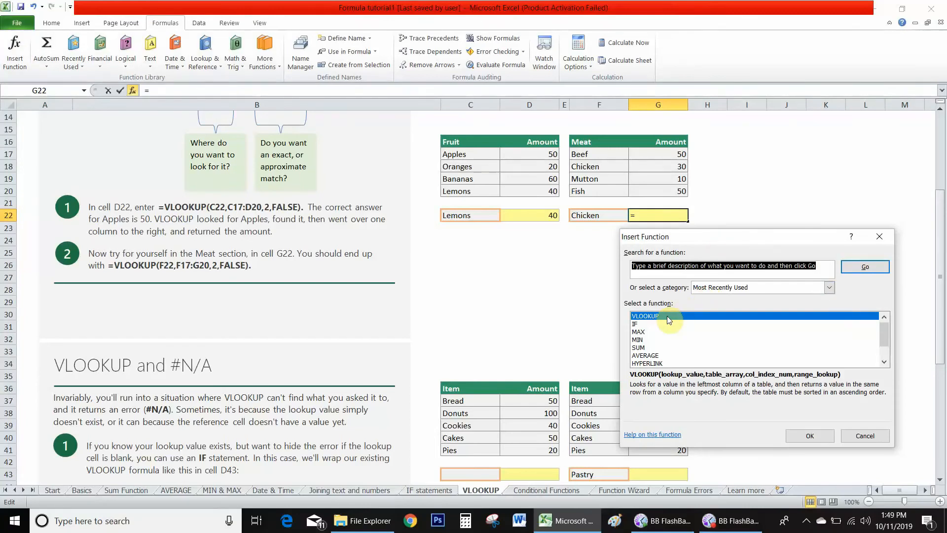
pyautogui.click(809, 436)
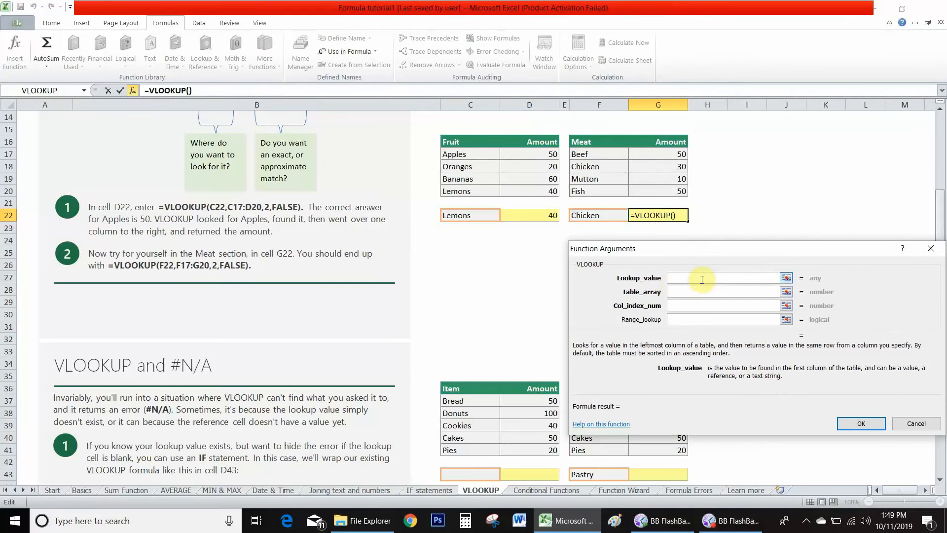
pyautogui.write('F22')
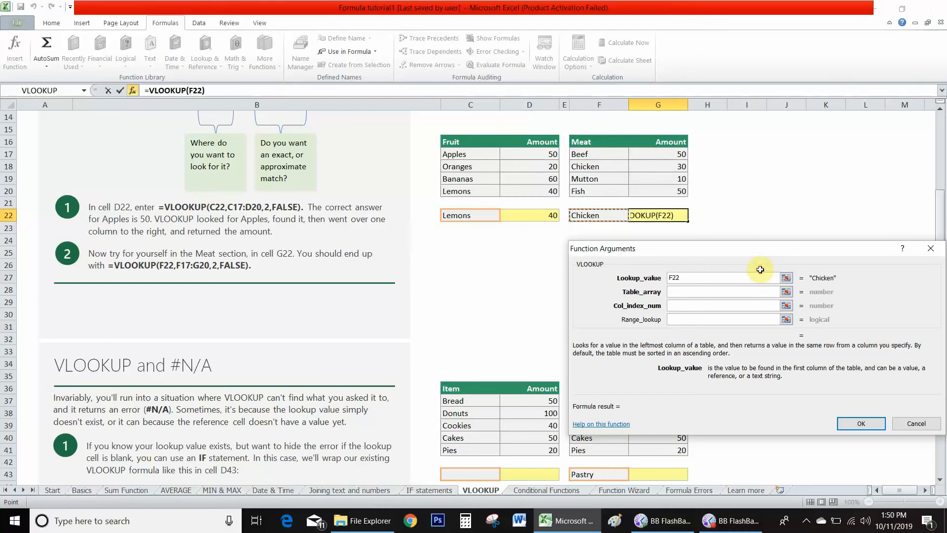
pyautogui.click(697, 292)
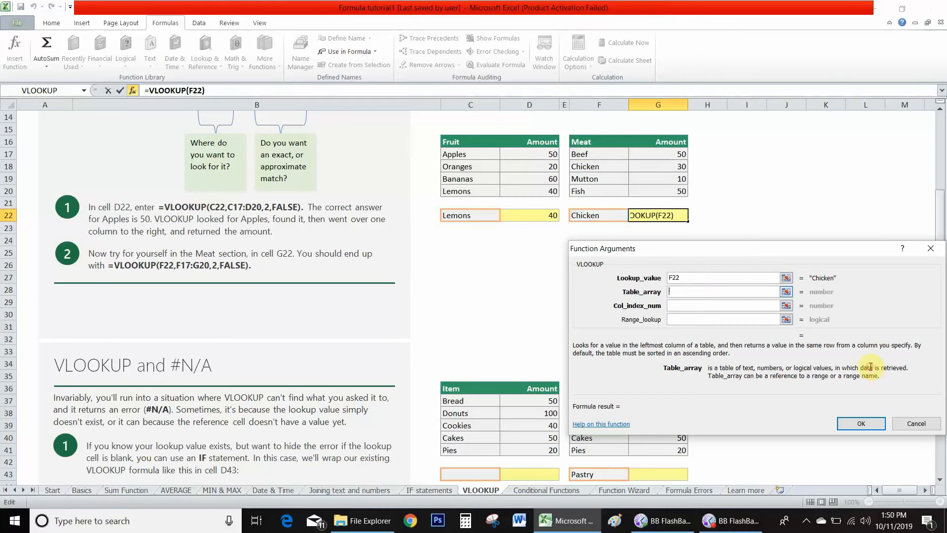
pyautogui.click(588, 154)
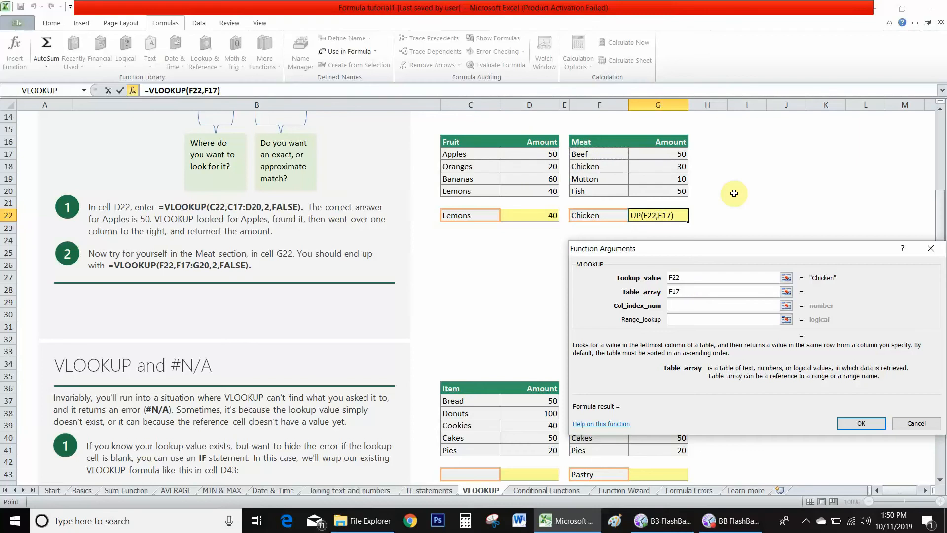
pyautogui.hotkey('ctrl', 'shift', 'Right')
pyautogui.hotkey('ctrl', 'shift', 'Down')
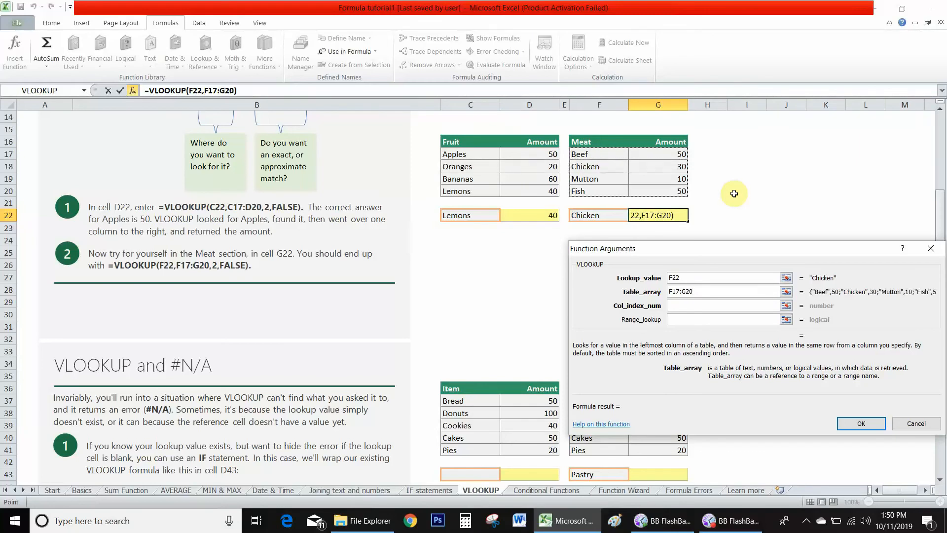
# Finish the G22 VLOOKUP arguments with column index 2 and range lookup false.
pyautogui.click(681, 309)
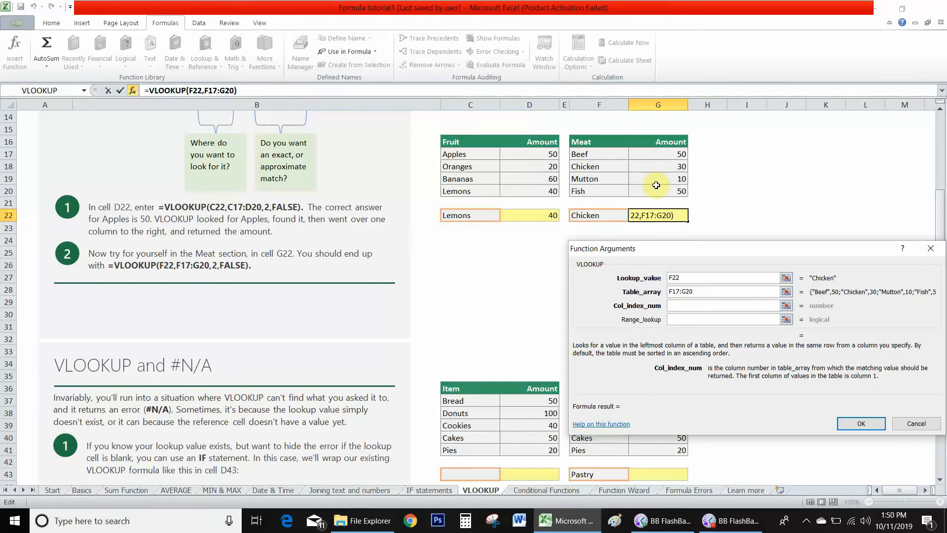
pyautogui.write('2')
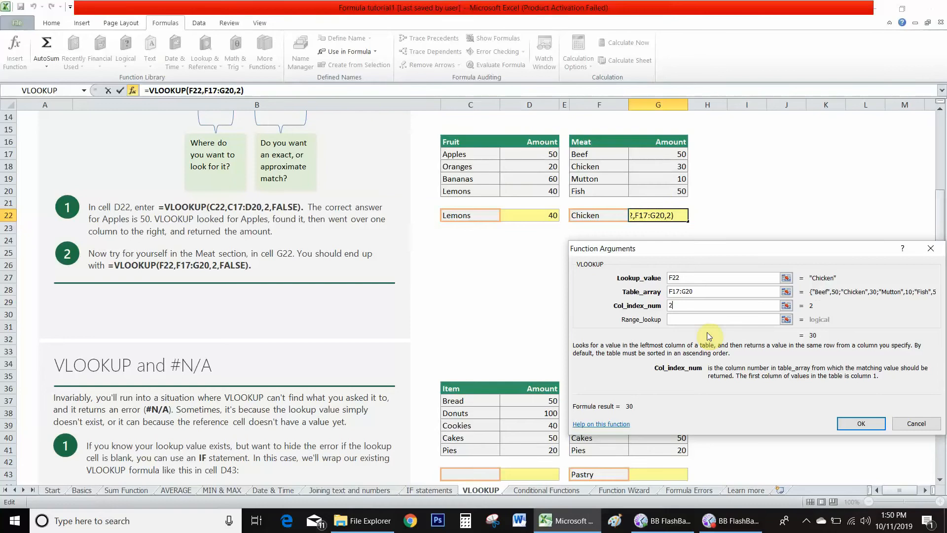
pyautogui.click(701, 318)
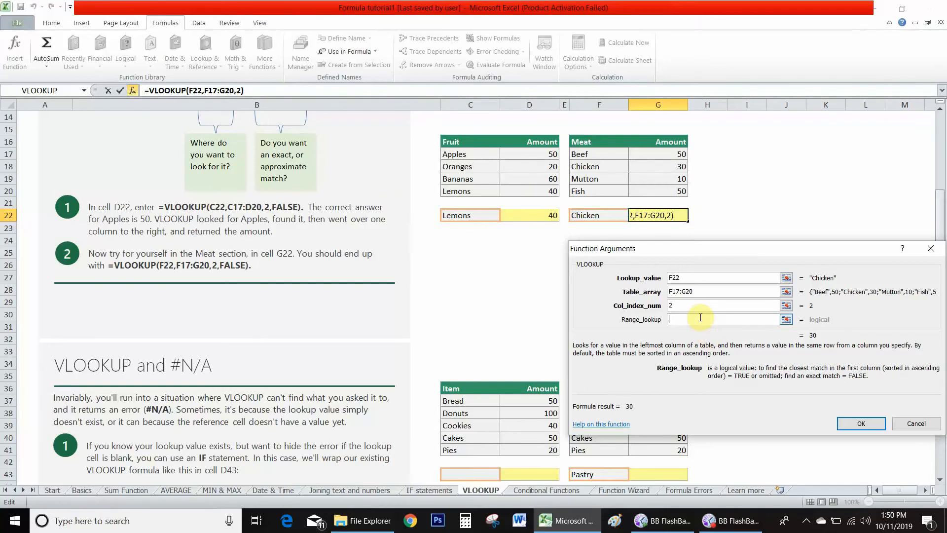
pyautogui.write('false')
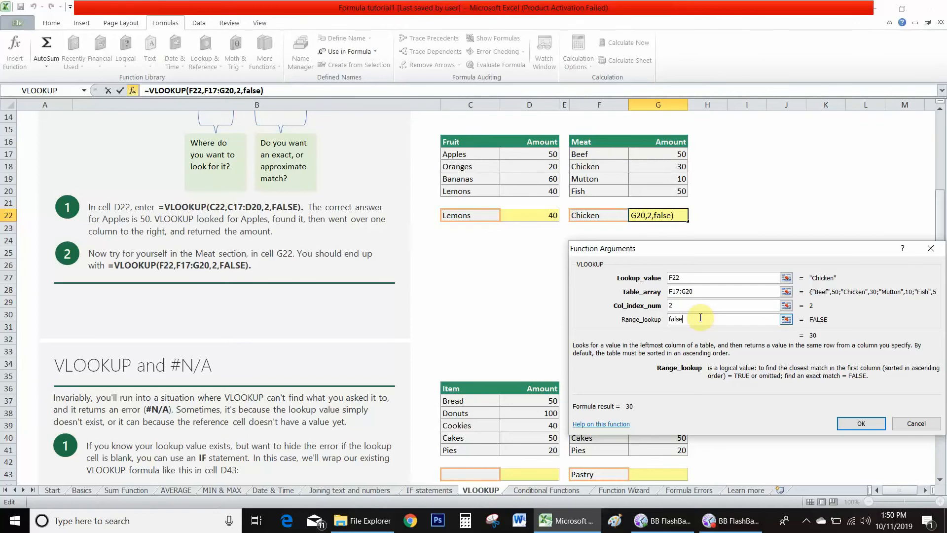
pyautogui.click(861, 424)
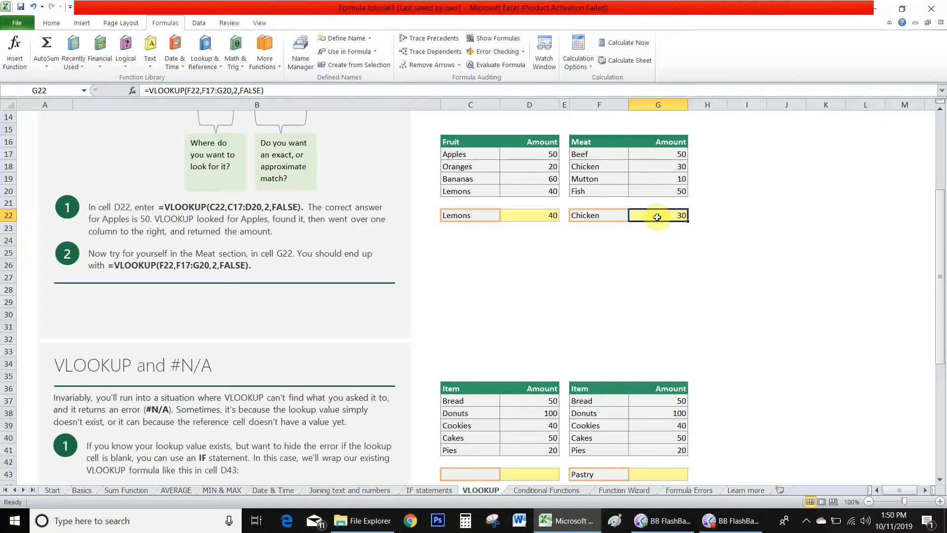
# Change the lookup meat in F22 to Mutton and compare G22 with the Mutton row of the Meat table.
pyautogui.click(626, 218)
pyautogui.hotkey('alt', 'Down')
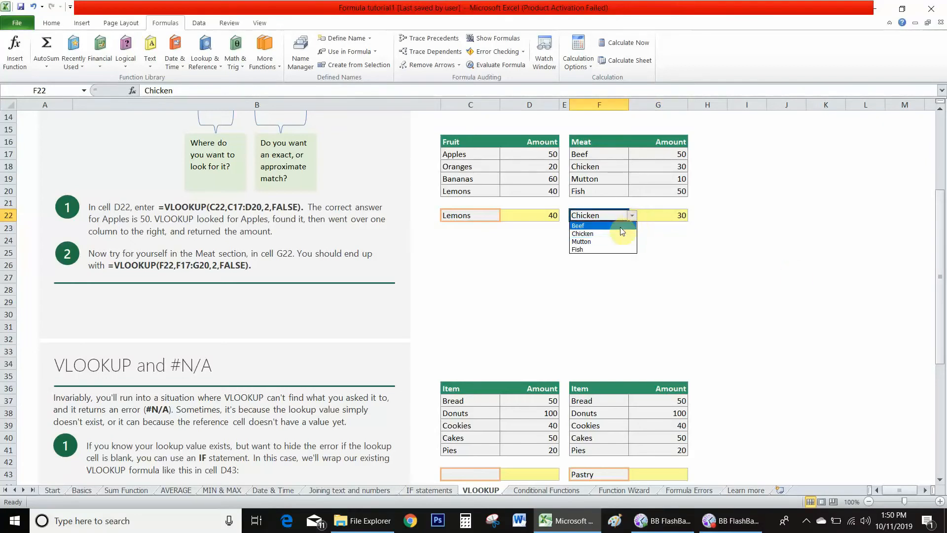
pyautogui.press('Return')
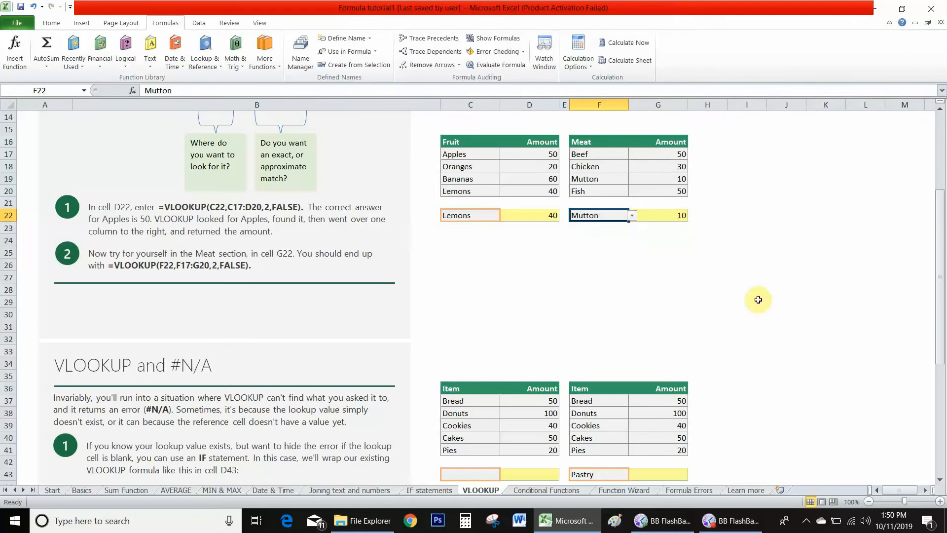
pyautogui.click(660, 215)
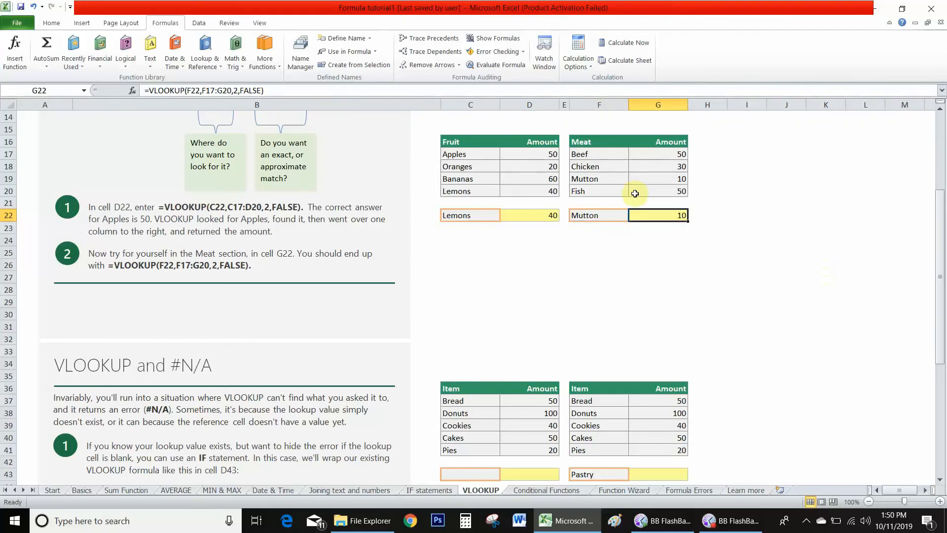
pyautogui.moveTo(607, 176); pyautogui.dragTo(672, 173)
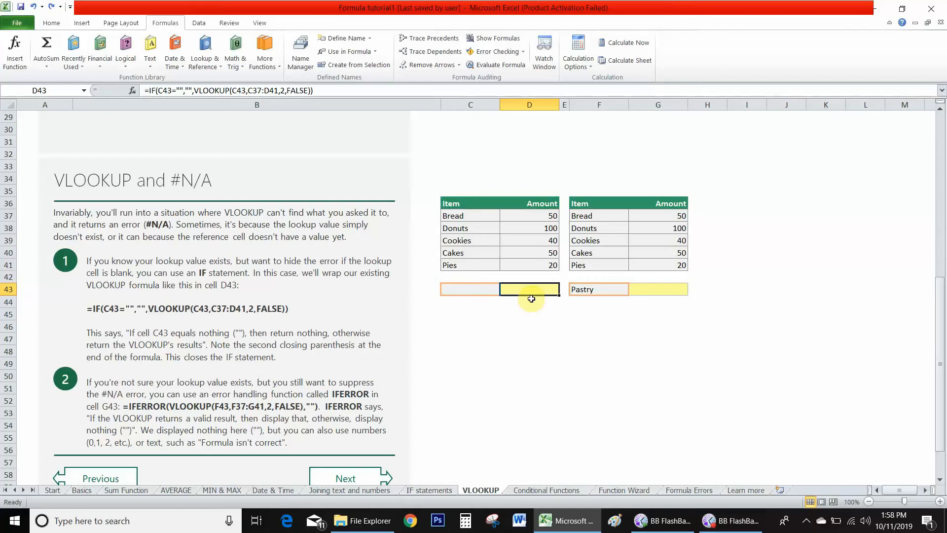
# Replace the formula in D43 with =VLOOKUP(C43,C37:D41,2,FALSE).
pyautogui.write('=v')
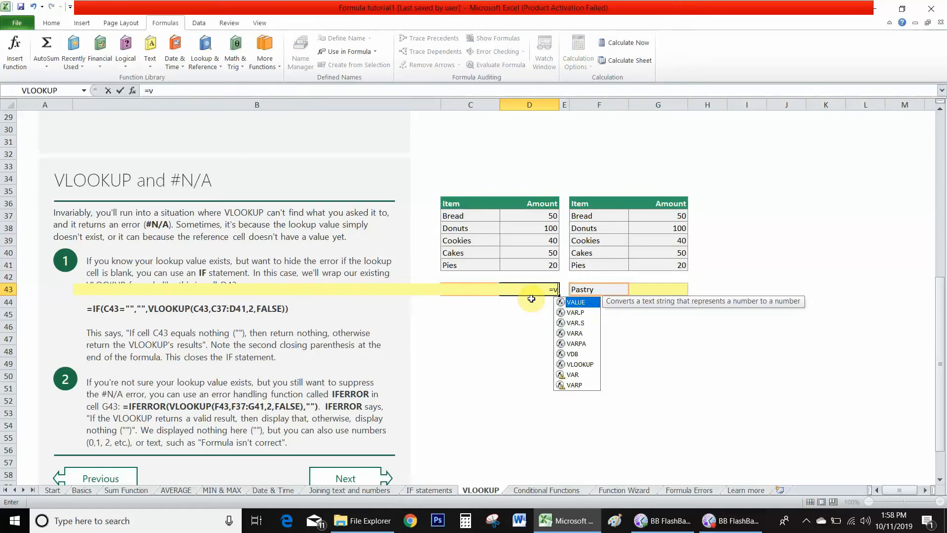
pyautogui.write('lookup(')
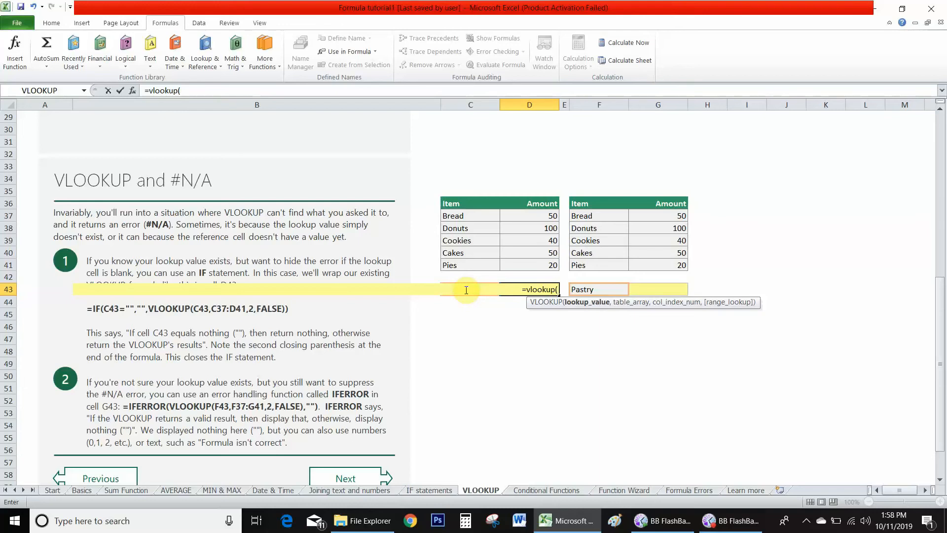
pyautogui.write('C43,')
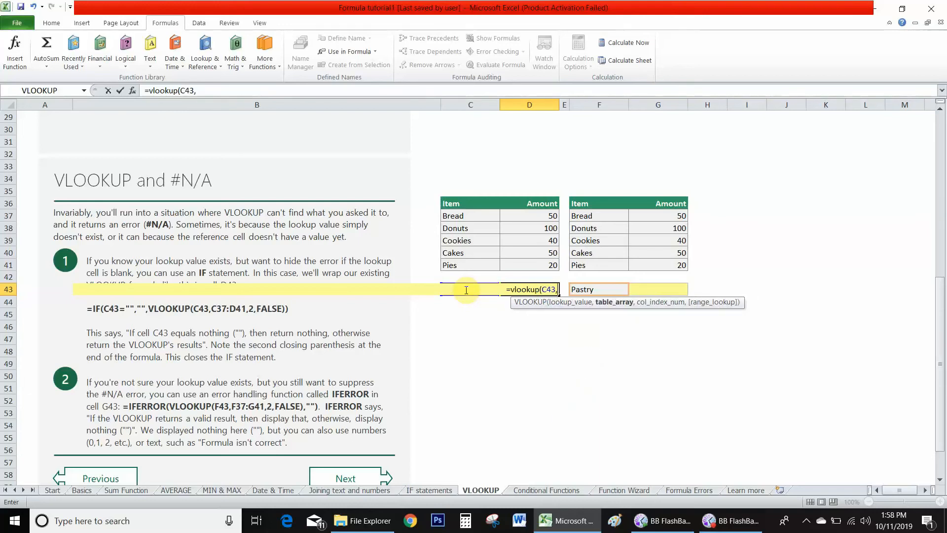
pyautogui.moveTo(459, 216); pyautogui.dragTo(575, 271)
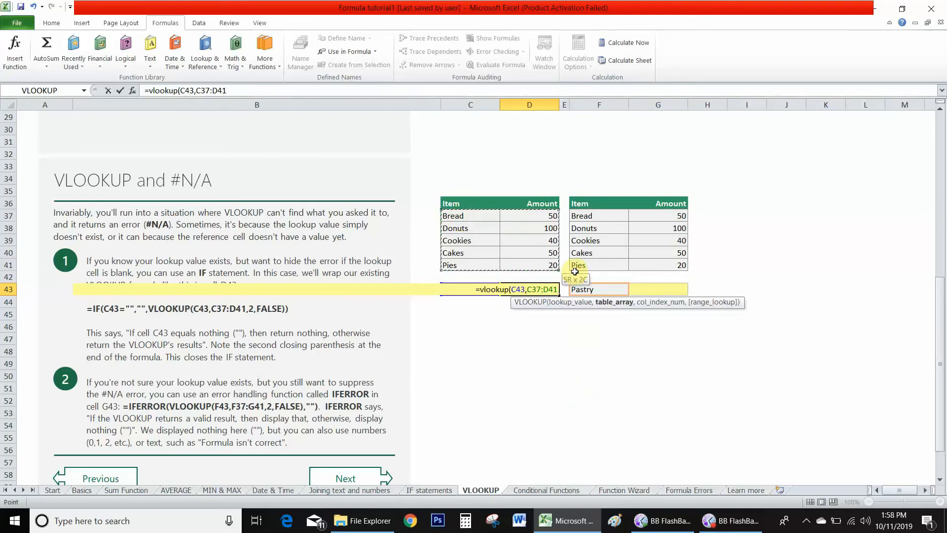
pyautogui.write(',')
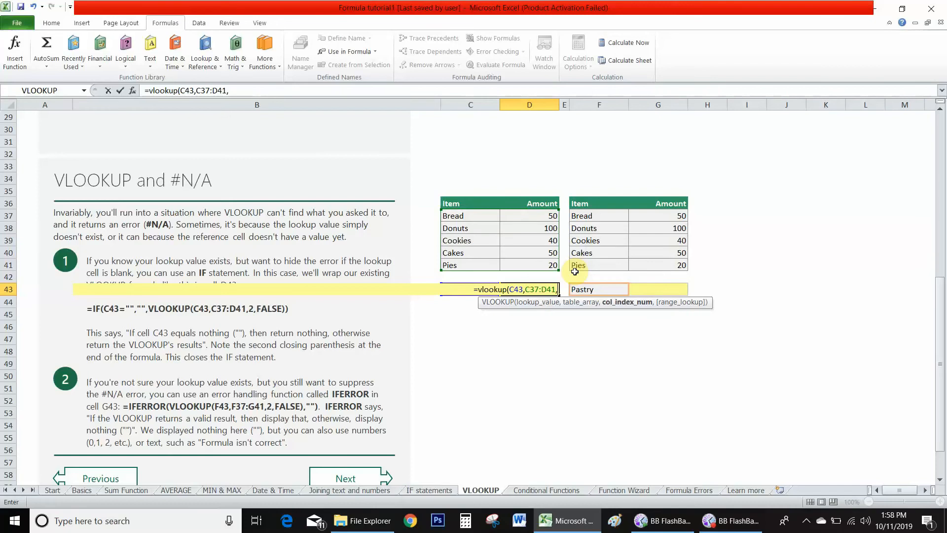
pyautogui.write('2,false')
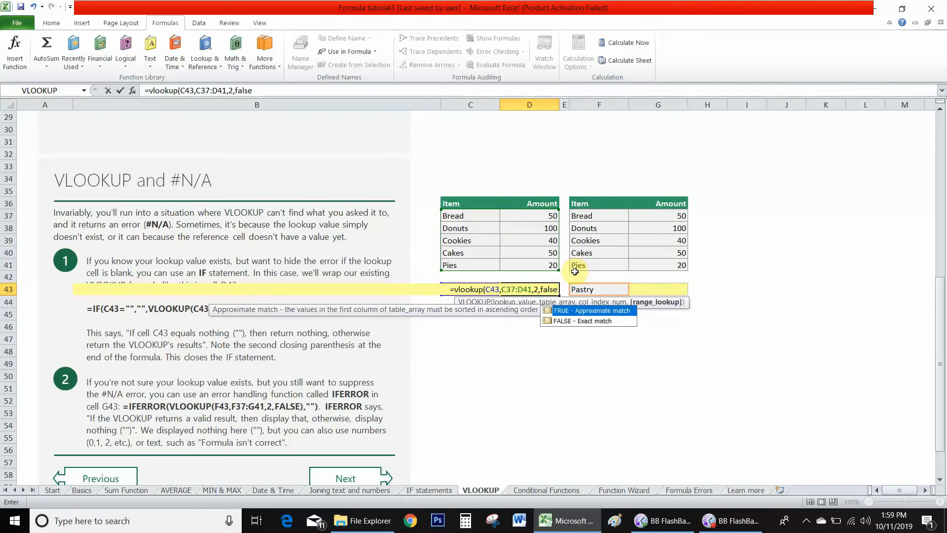
pyautogui.write(')')
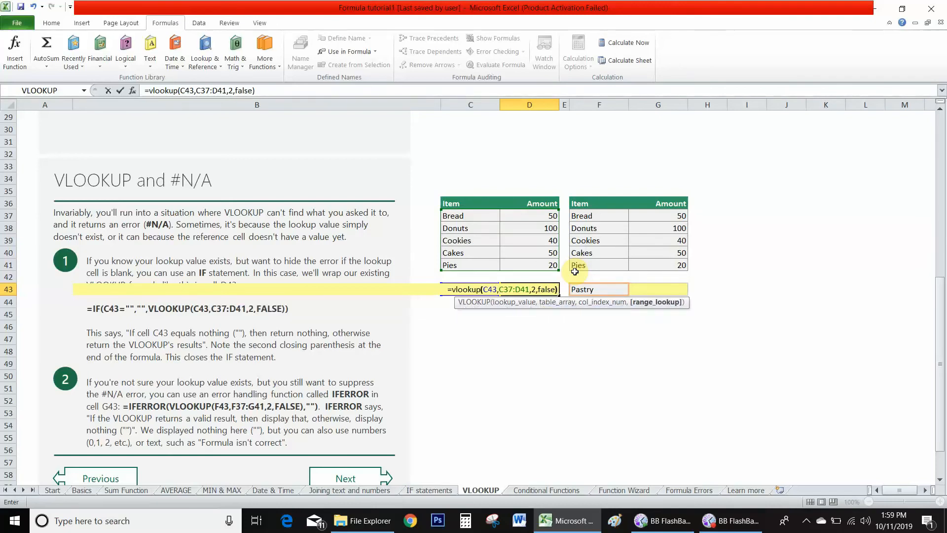
pyautogui.press('Return')
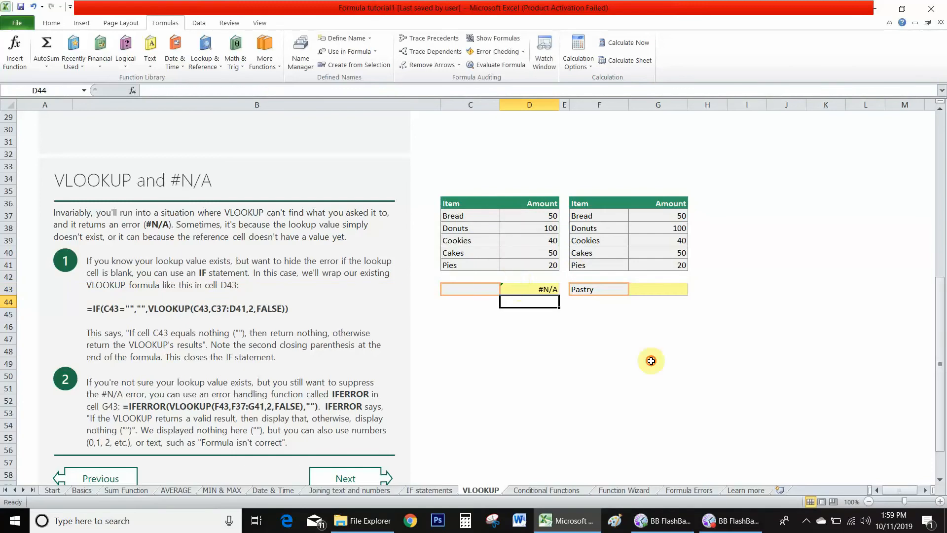
pyautogui.press('Up')
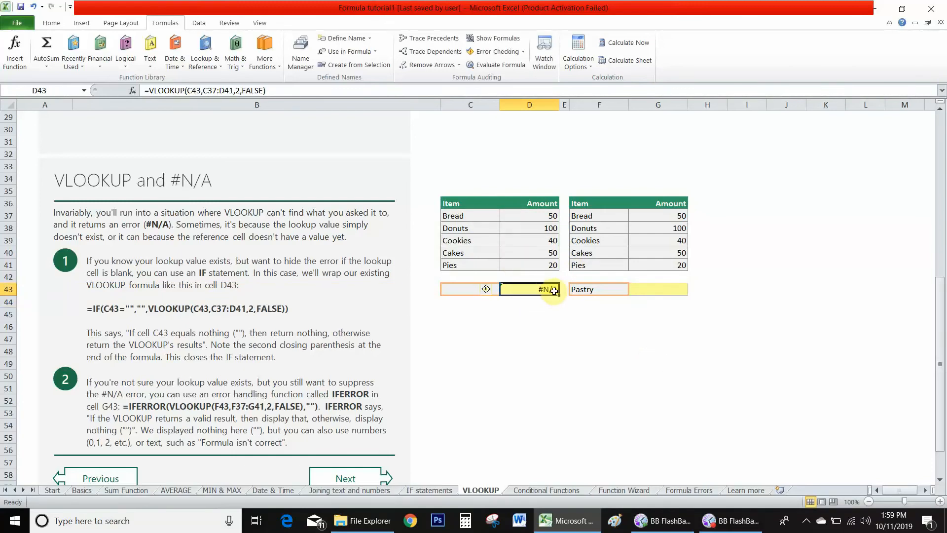
# Insert IF(C43="","", directly after the equals sign, ahead of the VLOOKUP in the D43 formula.
pyautogui.doubleClick(521, 289)
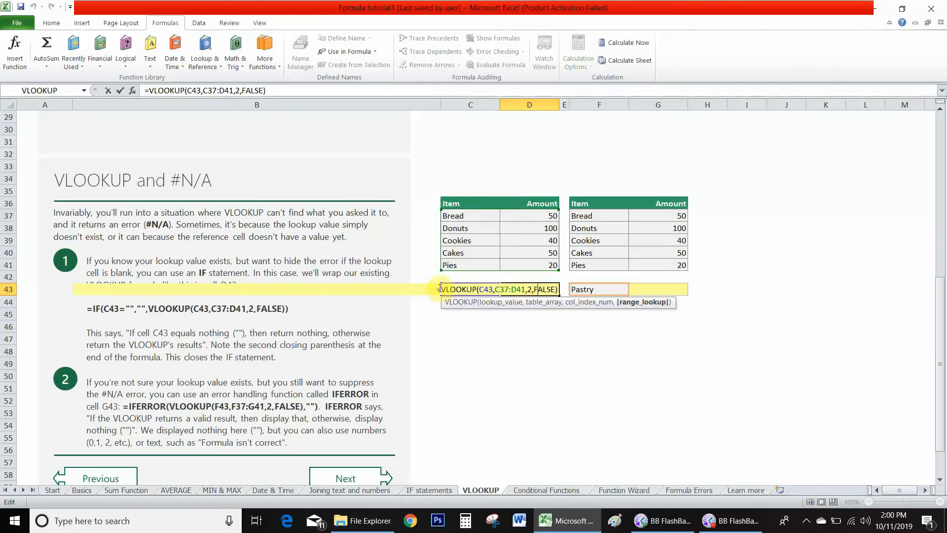
pyautogui.write('if')
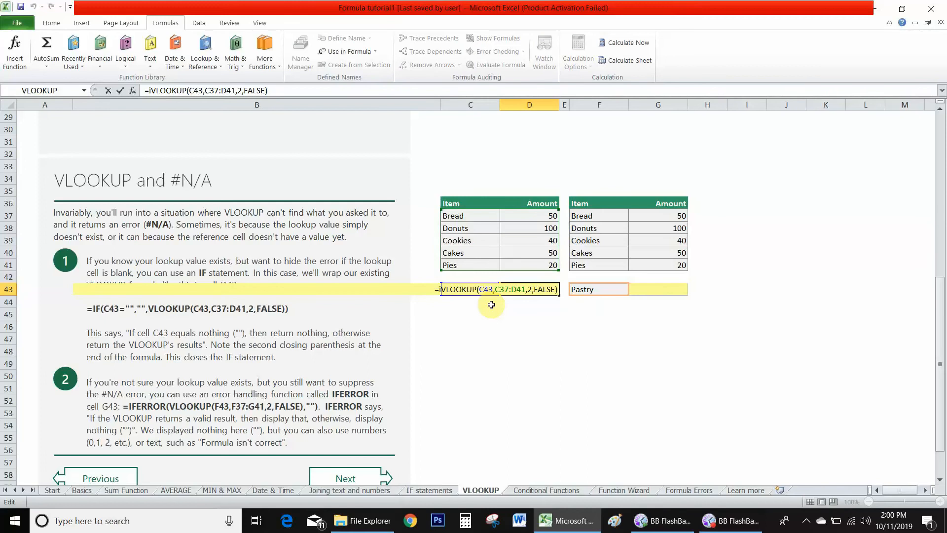
pyautogui.write('(')
pyautogui.write('43')
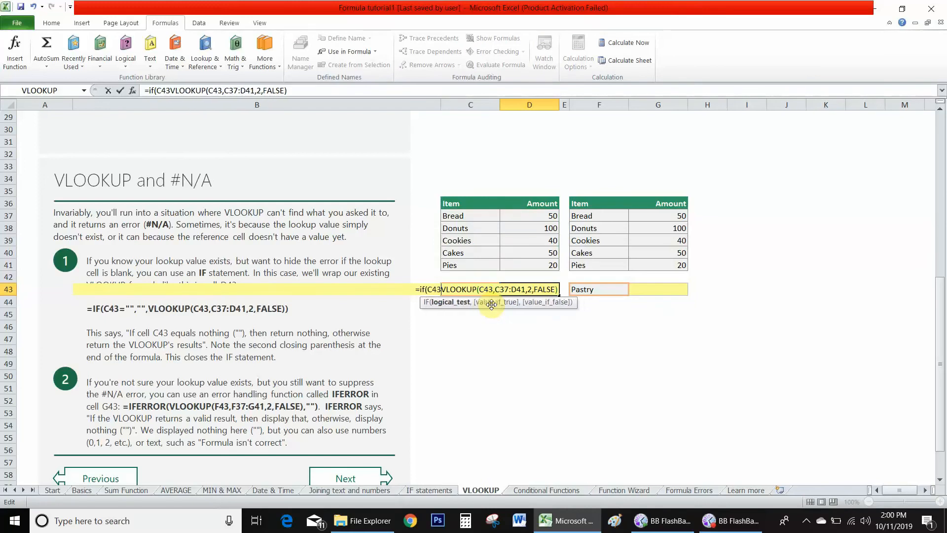
pyautogui.write('="",')
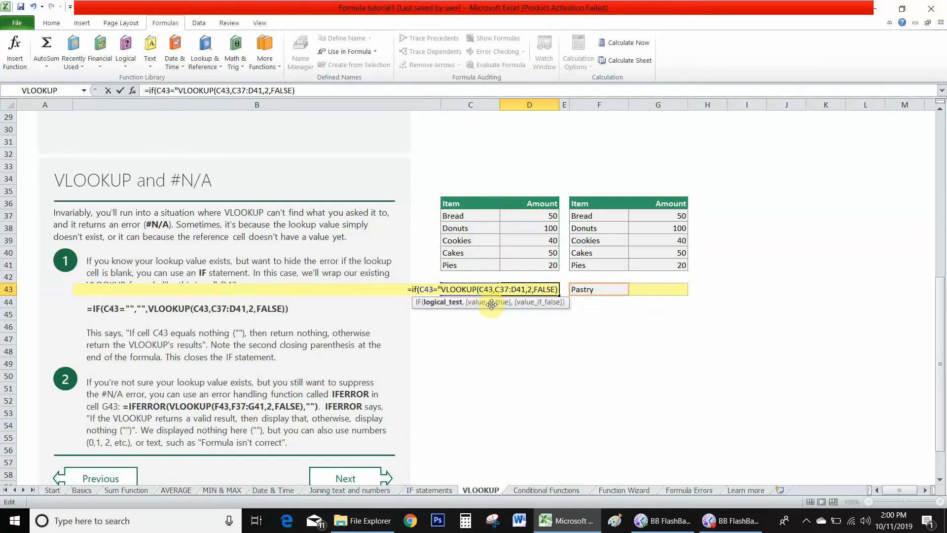
pyautogui.write('""')
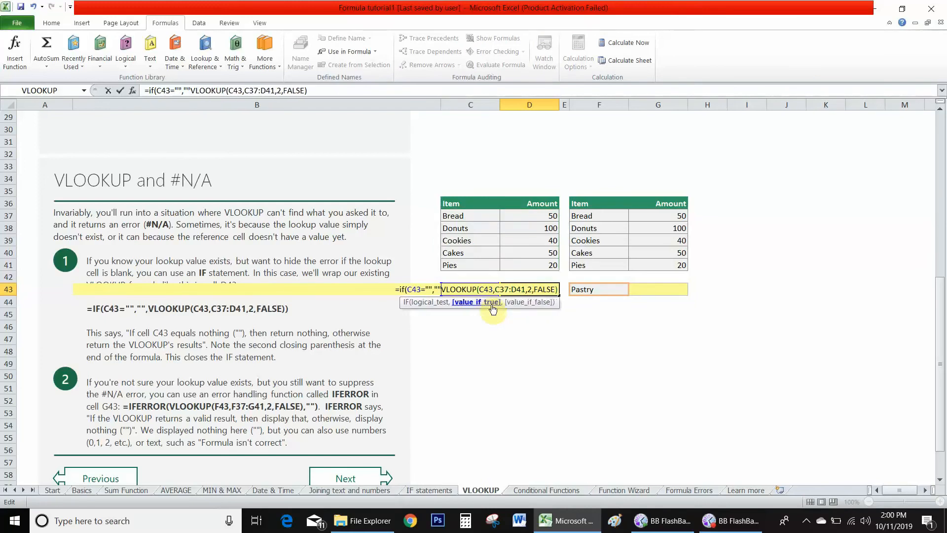
pyautogui.write(',')
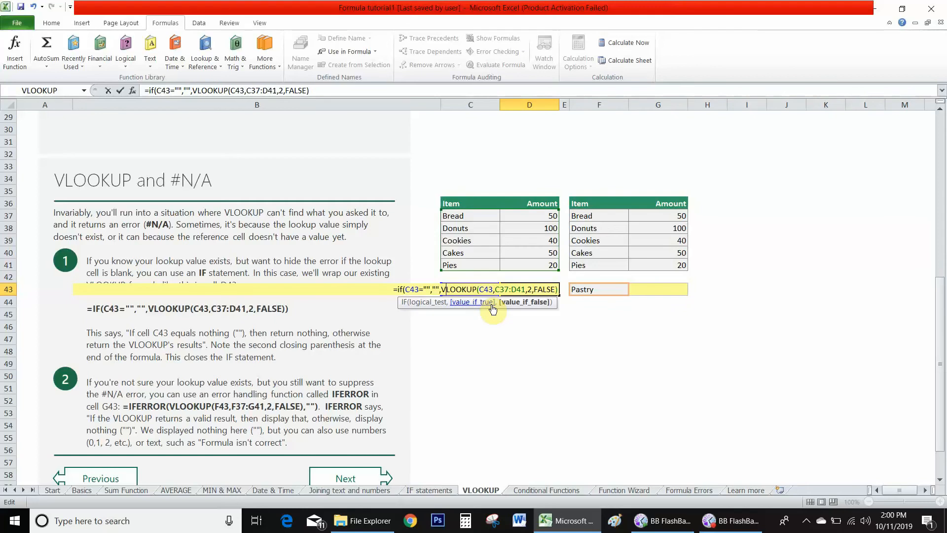
# Close the IF wrapper with a second closing parenthesis at the end of the D43 formula and commit it.
pyautogui.press('Right')
pyautogui.press('Right')
pyautogui.press('Right')
pyautogui.press('Right')
pyautogui.press('Right')
pyautogui.press('Right')
pyautogui.press('Right')
pyautogui.press('Right')
pyautogui.press('Right')
pyautogui.press('Right')
pyautogui.press('Right')
pyautogui.press('Right')
pyautogui.press('Right')
pyautogui.press('Right')
pyautogui.press('Right')
pyautogui.press('Right')
pyautogui.press('Right')
pyautogui.press('Right')
pyautogui.press('Right')
pyautogui.press('Right')
pyautogui.write(')')
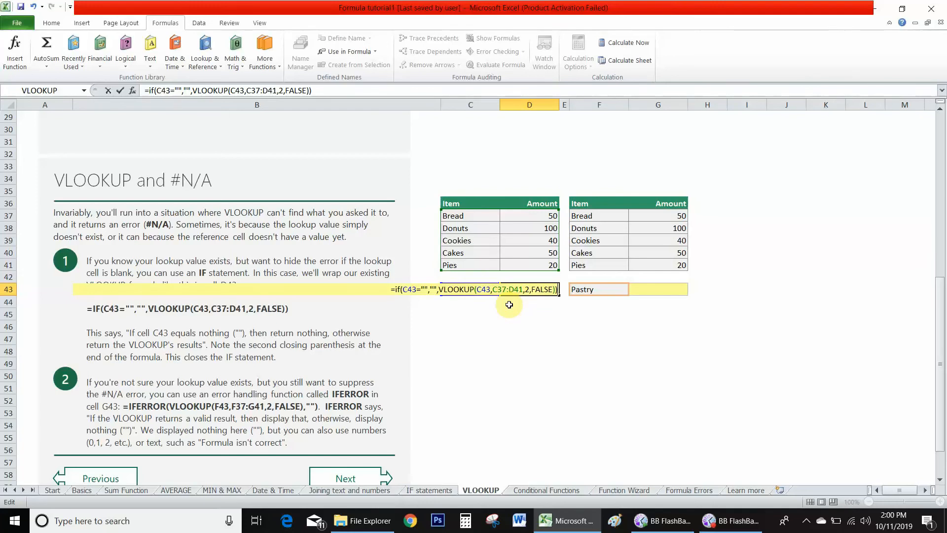
pyautogui.press('Return')
pyautogui.press('Up')
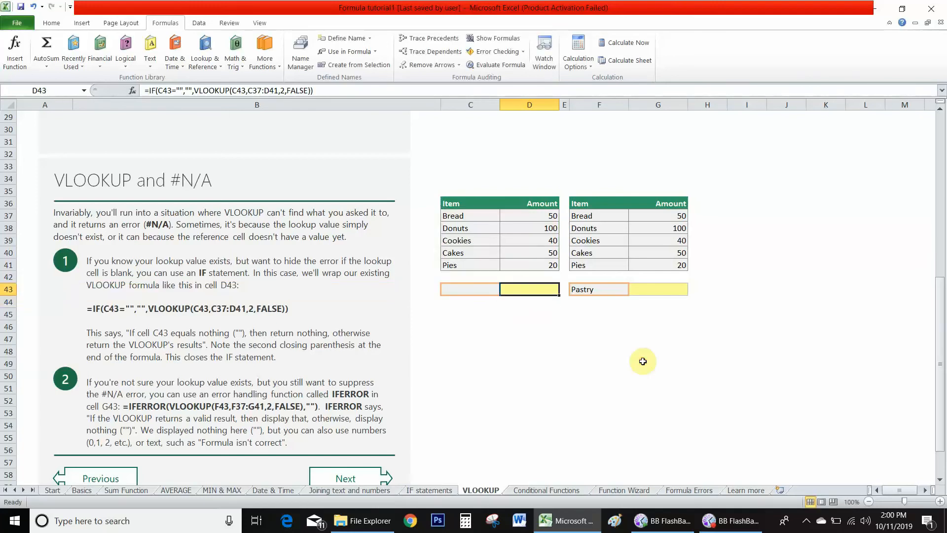
# Choose Bread as the lookup item in C43 and check the result in D43.
pyautogui.click(477, 288)
pyautogui.click(513, 292)
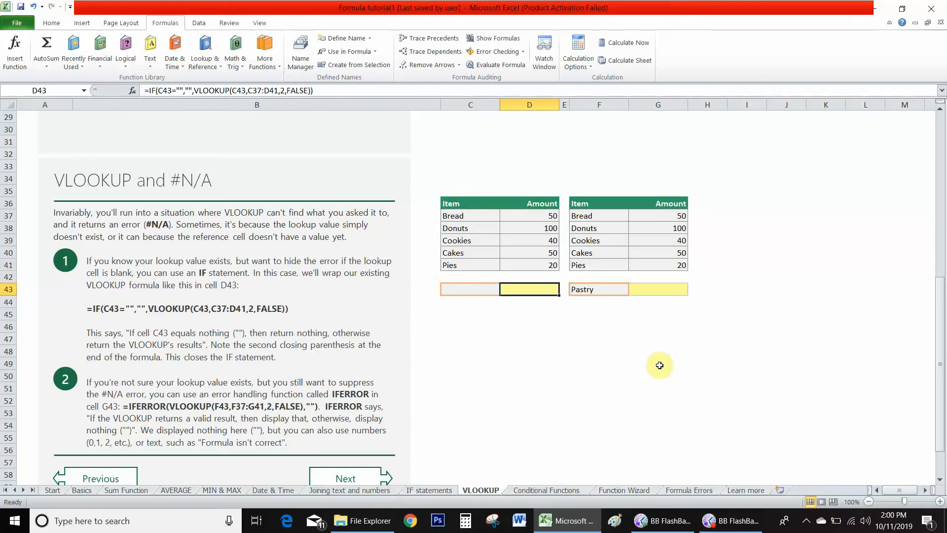
pyautogui.click(494, 290)
pyautogui.click(503, 290)
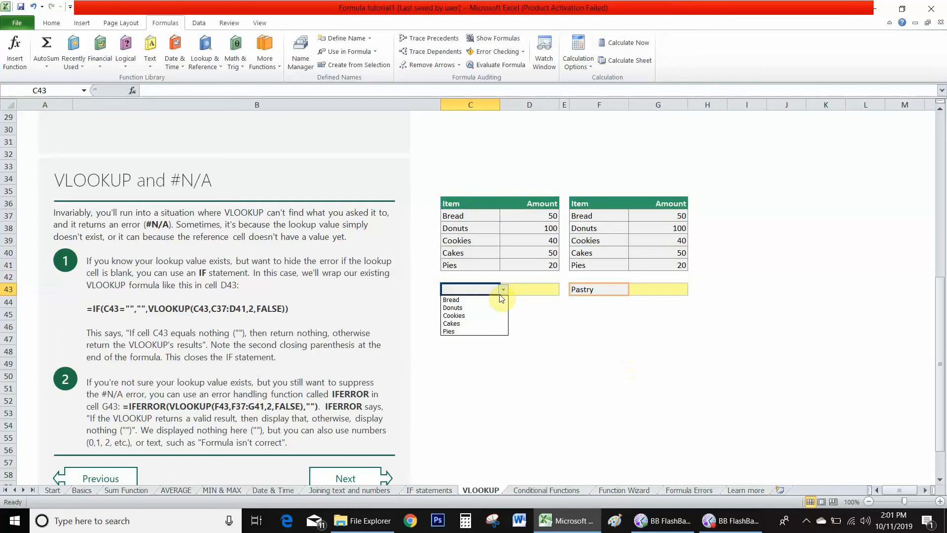
pyautogui.press('Return')
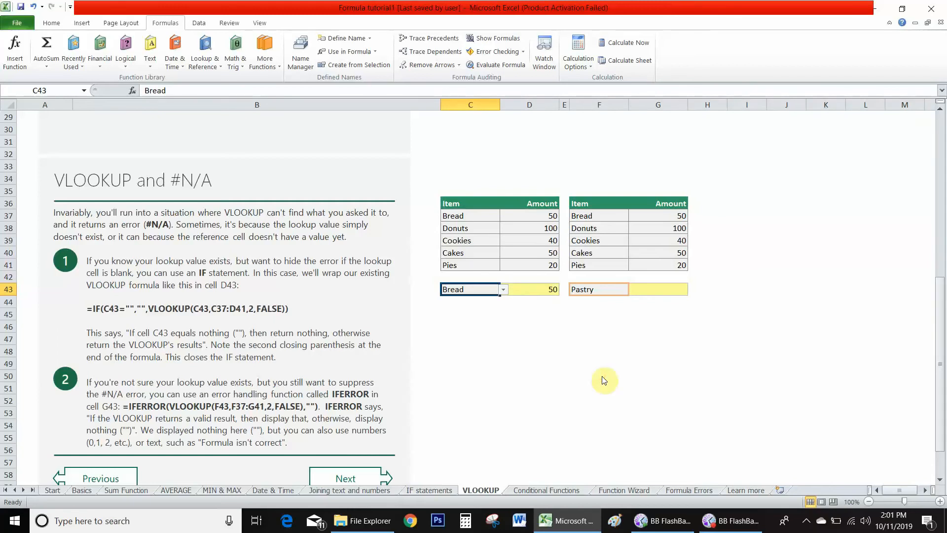
pyautogui.click(515, 289)
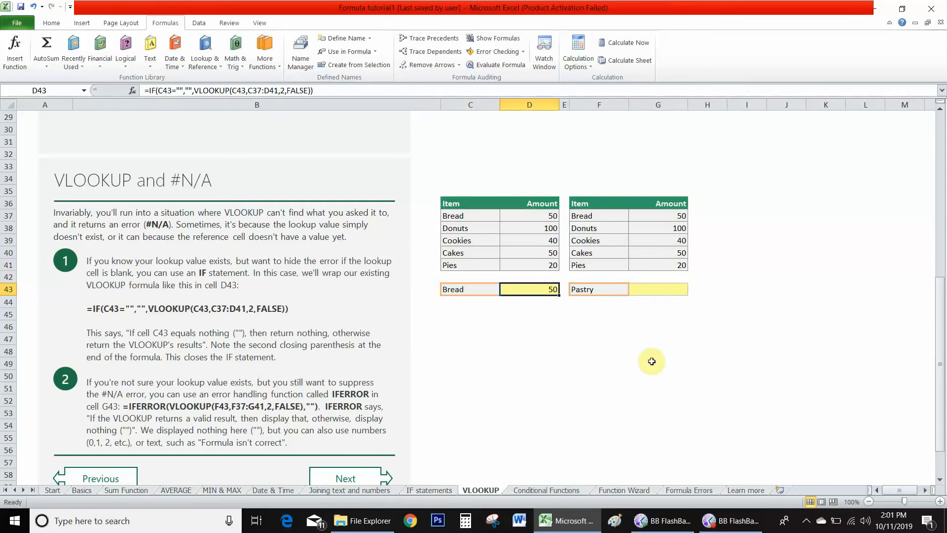
# Change the lookup item in C43 to Cookies and check the result in D43.
pyautogui.click(493, 290)
pyautogui.click(503, 289)
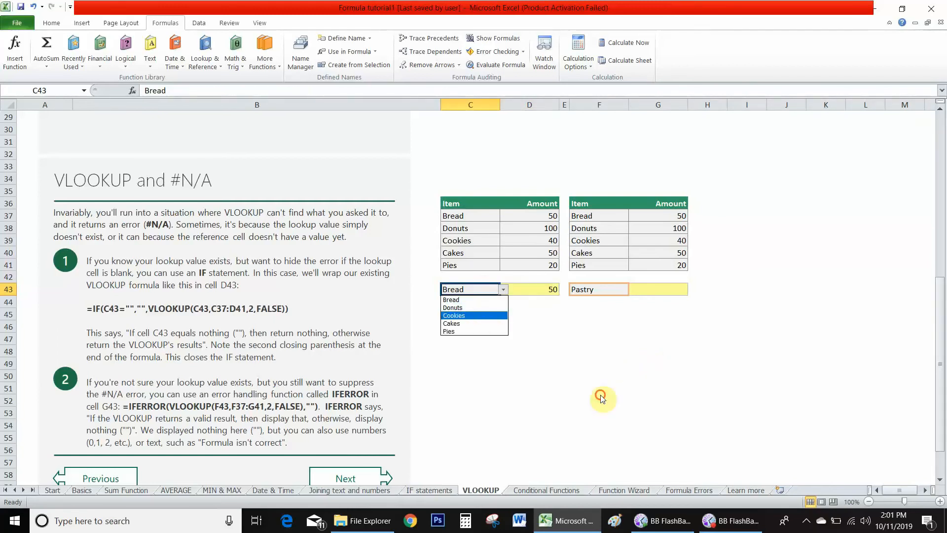
pyautogui.press('Return')
pyautogui.click(539, 290)
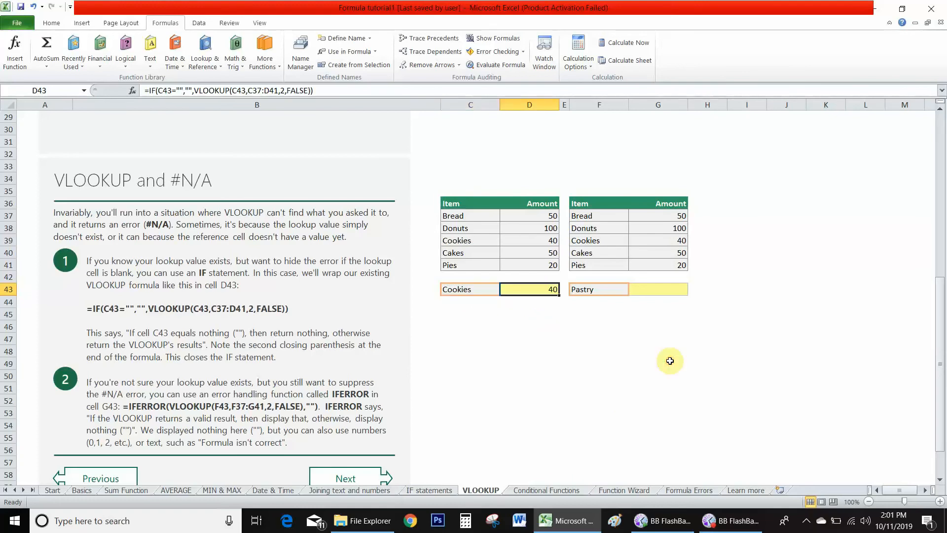
# Clear the lookup item from C43 to test the IF formula in D43 with a blank lookup cell.
pyautogui.click(478, 289)
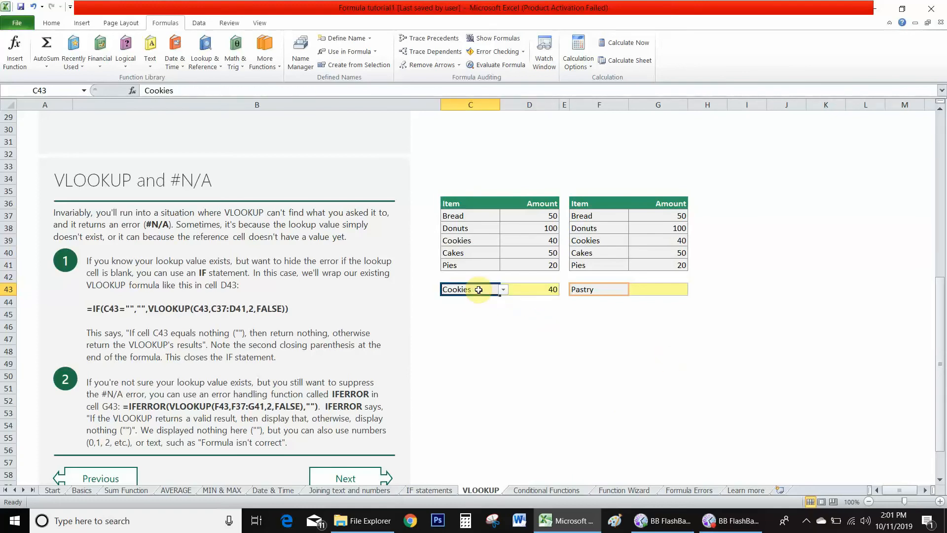
pyautogui.click(504, 290)
pyautogui.press('Escape')
pyautogui.press('Delete')
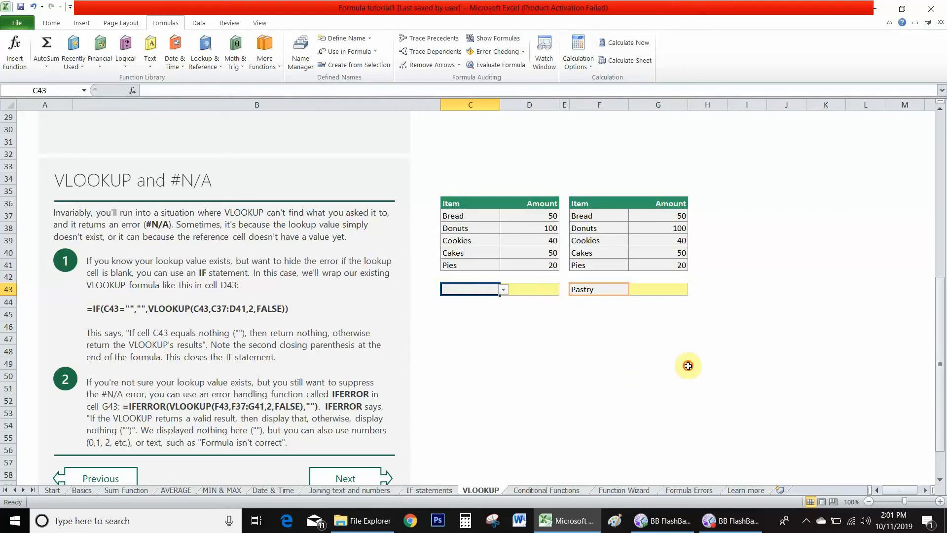
pyautogui.press('Right')
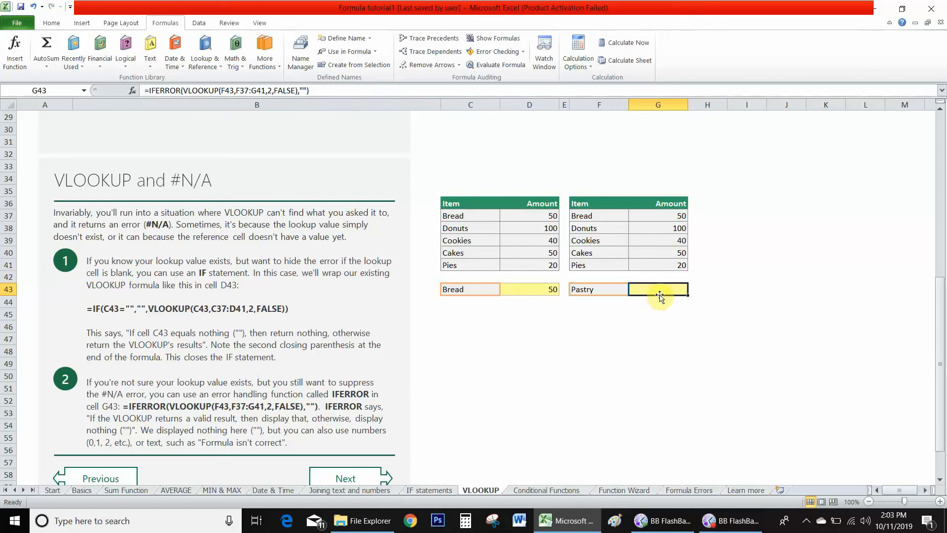
# Replace the G43 formula with =VLOOKUP(F43,F37:G41,2,FALSE) and compare the lookup item in F43 with the items in F37:F41.
pyautogui.write('=')
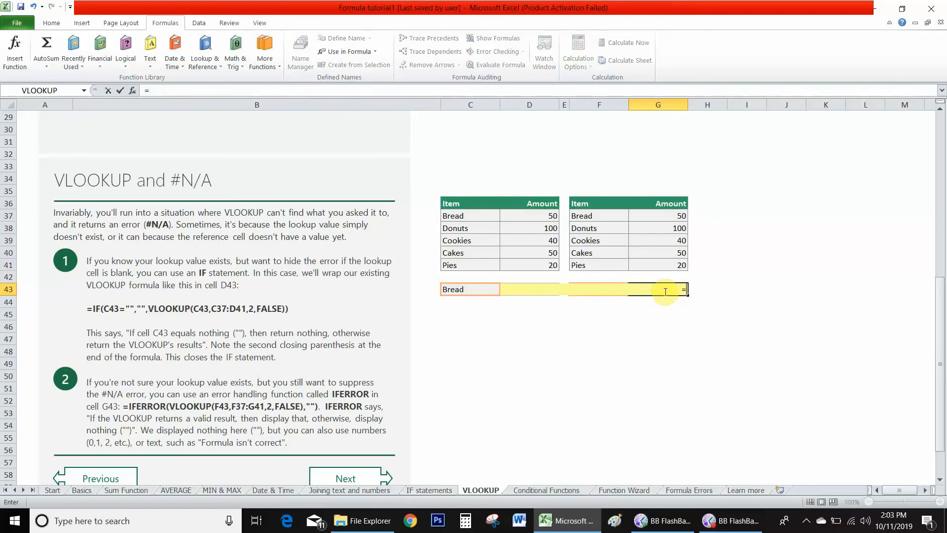
pyautogui.write('vlookup(')
pyautogui.press('Left')
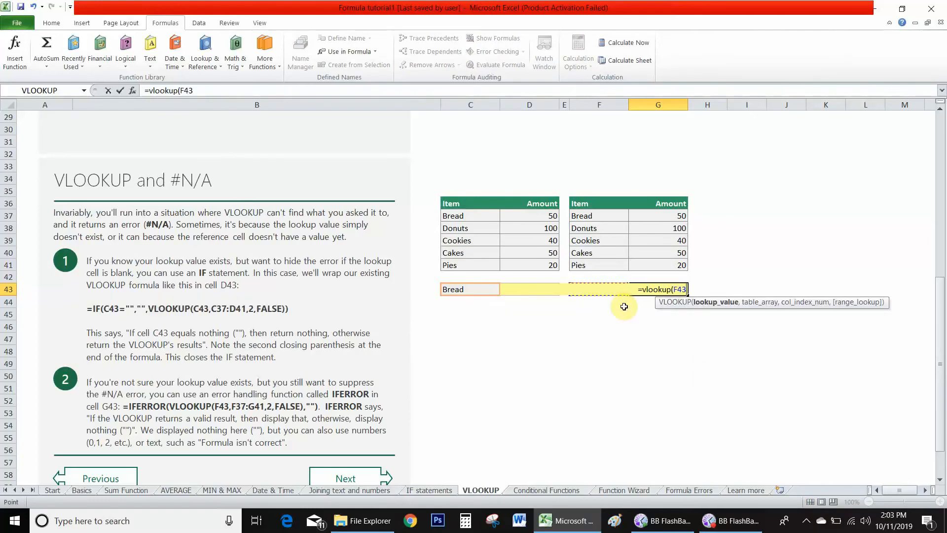
pyautogui.write(',')
pyautogui.moveTo(582, 216); pyautogui.dragTo(661, 265)
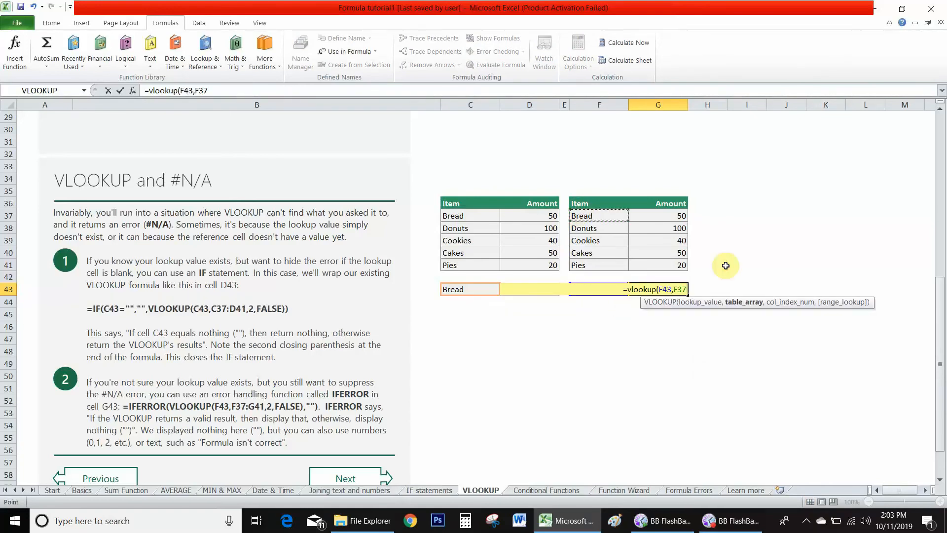
pyautogui.write(',')
pyautogui.write('2')
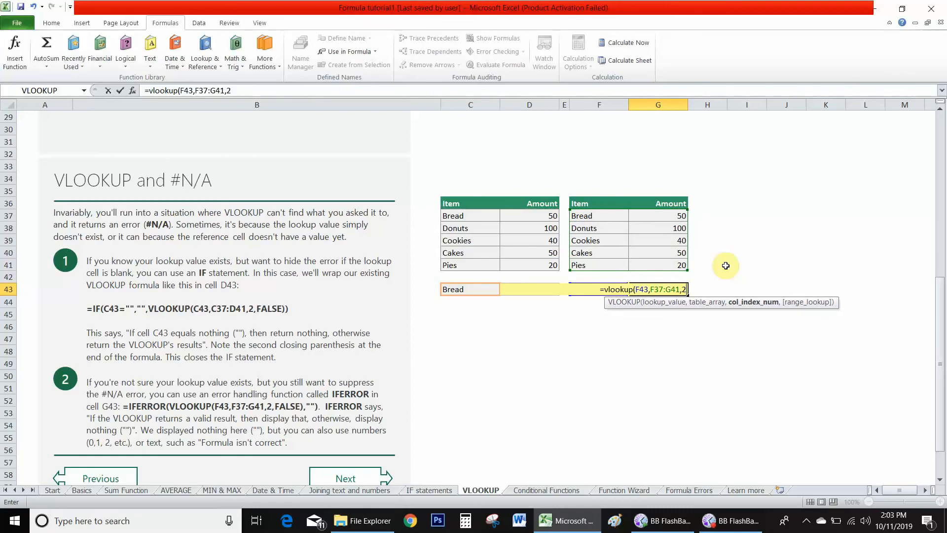
pyautogui.write(',fals')
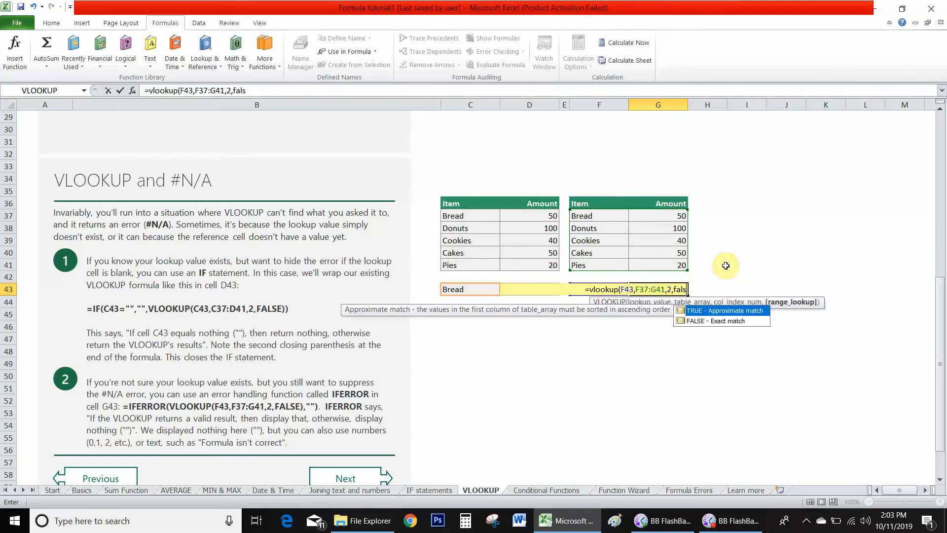
pyautogui.write('e)')
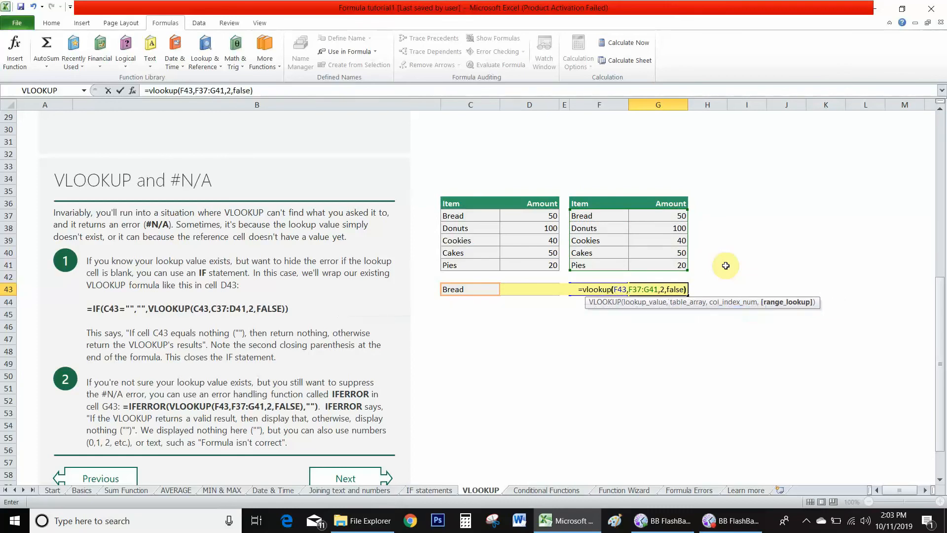
pyautogui.press('Return')
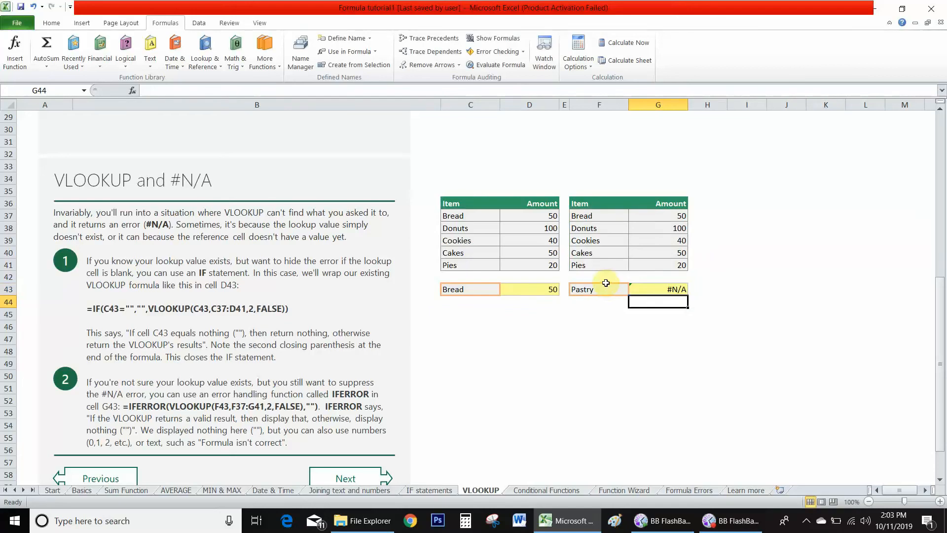
pyautogui.click(605, 288)
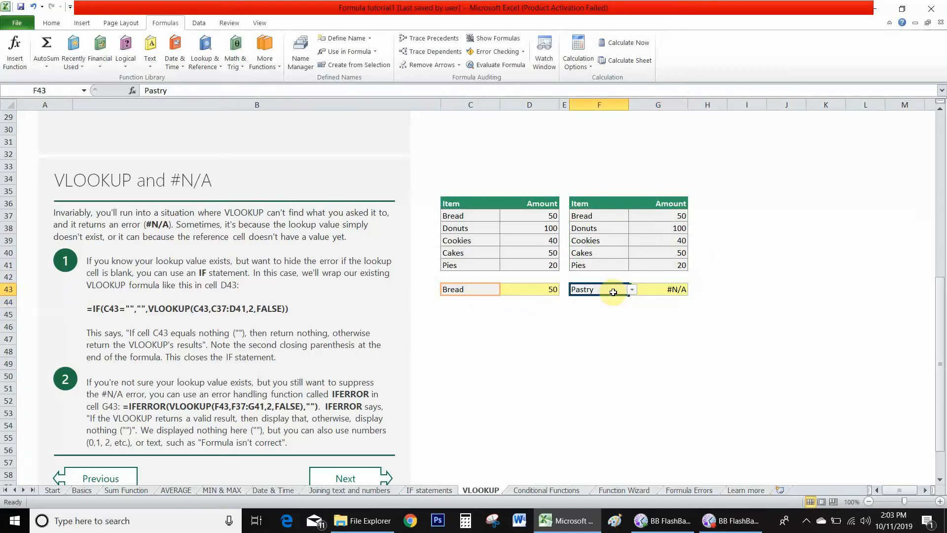
pyautogui.moveTo(602, 216); pyautogui.dragTo(608, 258)
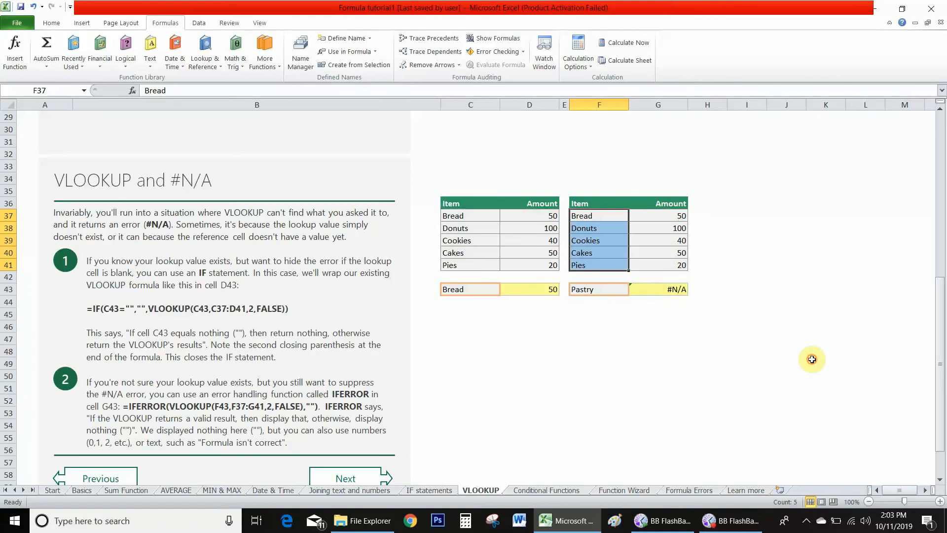
# Wrap the VLOOKUP in G43 with IFERROR so it reads =IFERROR(VLOOKUP(F43,F37:G41,2,FALSE),"").
pyautogui.click(659, 290)
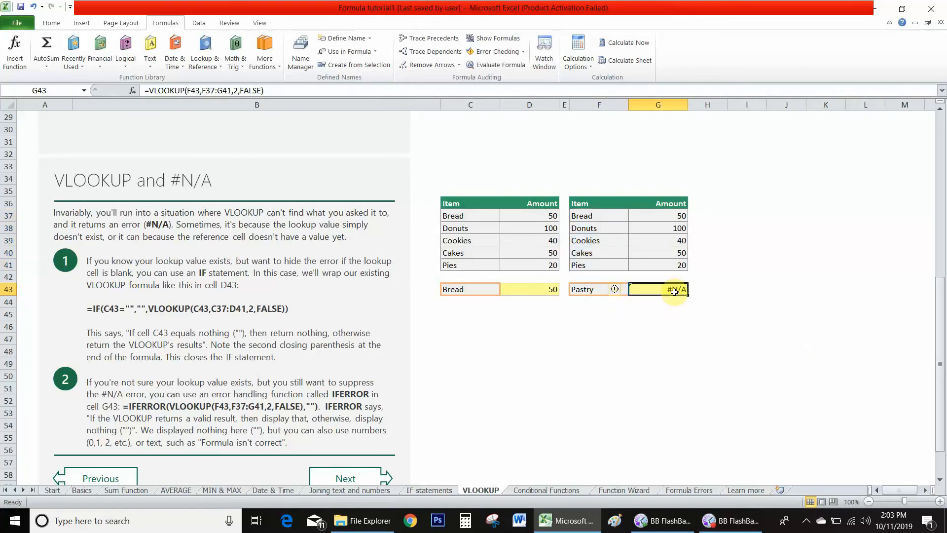
pyautogui.doubleClick(649, 290)
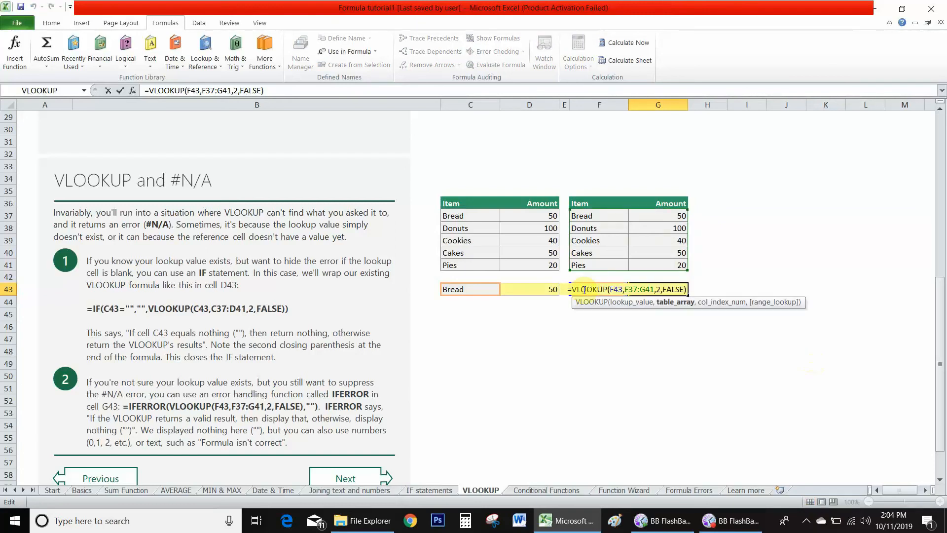
pyautogui.press('Home')
pyautogui.press('Right')
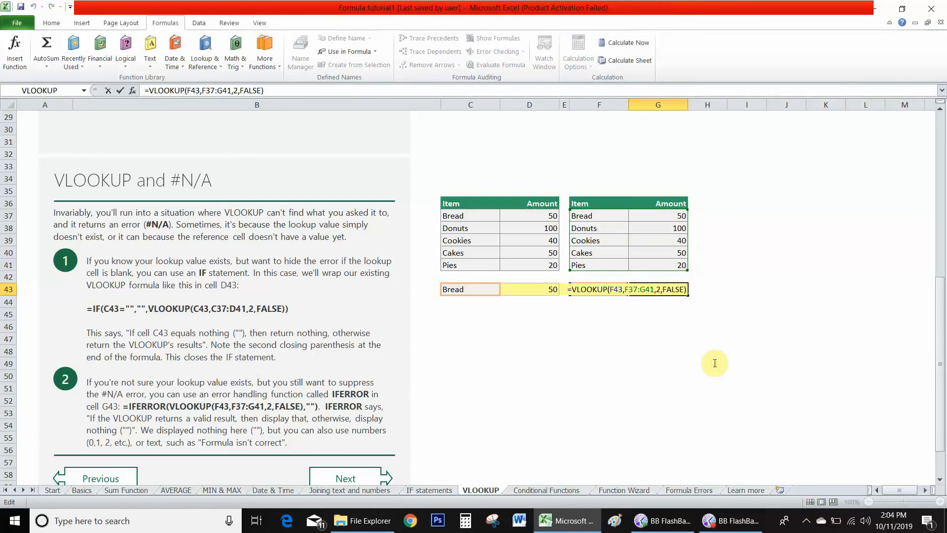
pyautogui.write('iferror(')
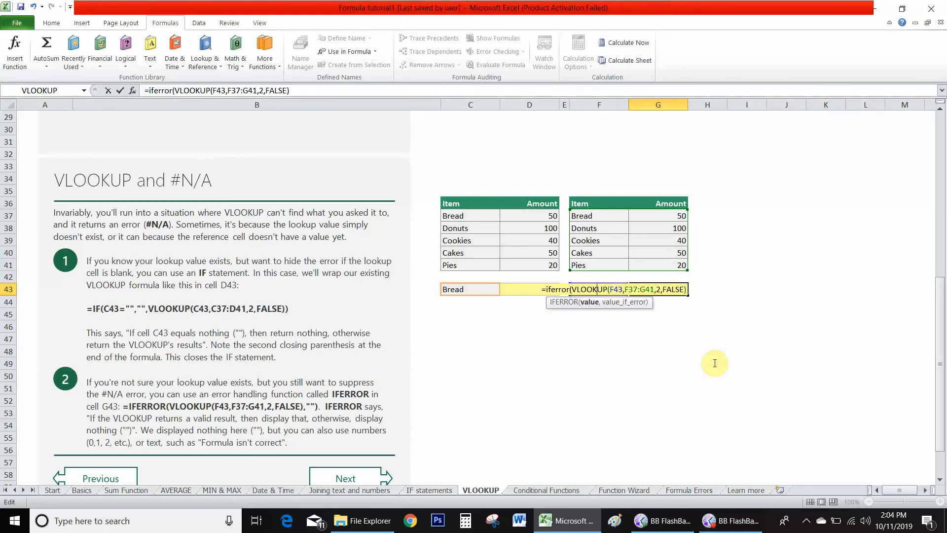
pyautogui.press('Right')
pyautogui.press('Right')
pyautogui.press('Right')
pyautogui.press('Right')
pyautogui.press('Right')
pyautogui.press('Right')
pyautogui.press('Right')
pyautogui.press('Right')
pyautogui.press('Right')
pyautogui.press('Right')
pyautogui.press('Right')
pyautogui.press('Right')
pyautogui.press('Right')
pyautogui.press('Right')
pyautogui.press('Right')
pyautogui.press('Right')
pyautogui.press('Right')
pyautogui.press('Right')
pyautogui.press('Right')
pyautogui.press('Right')
pyautogui.press('Right')
pyautogui.write(',')
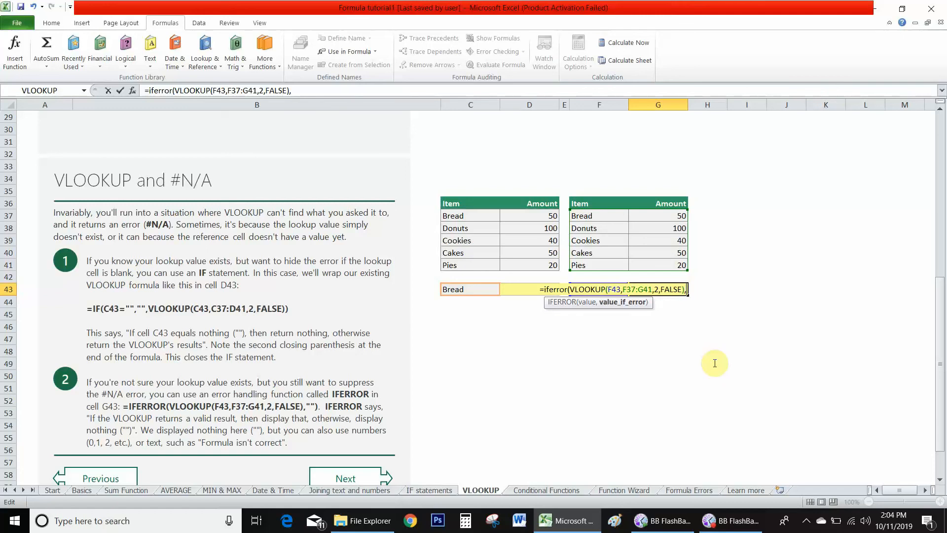
pyautogui.write('"')
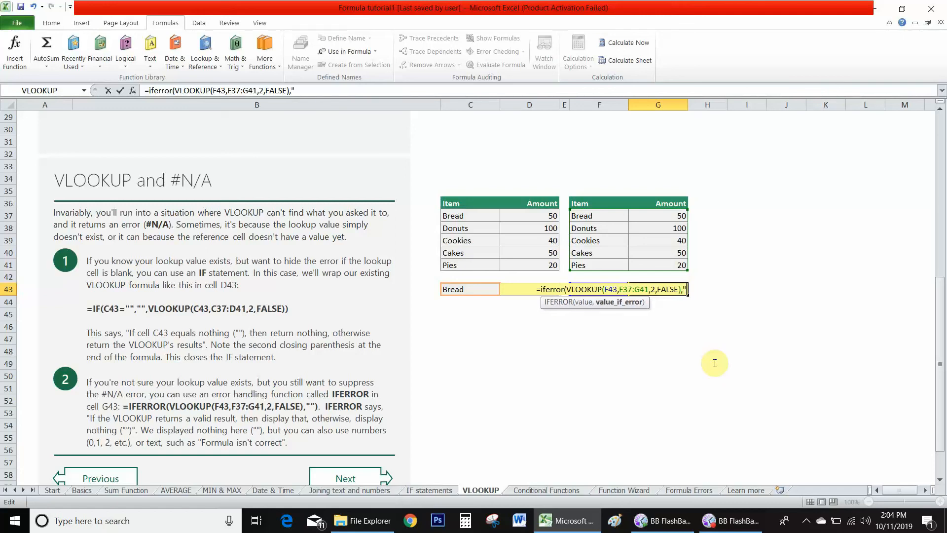
pyautogui.write('")')
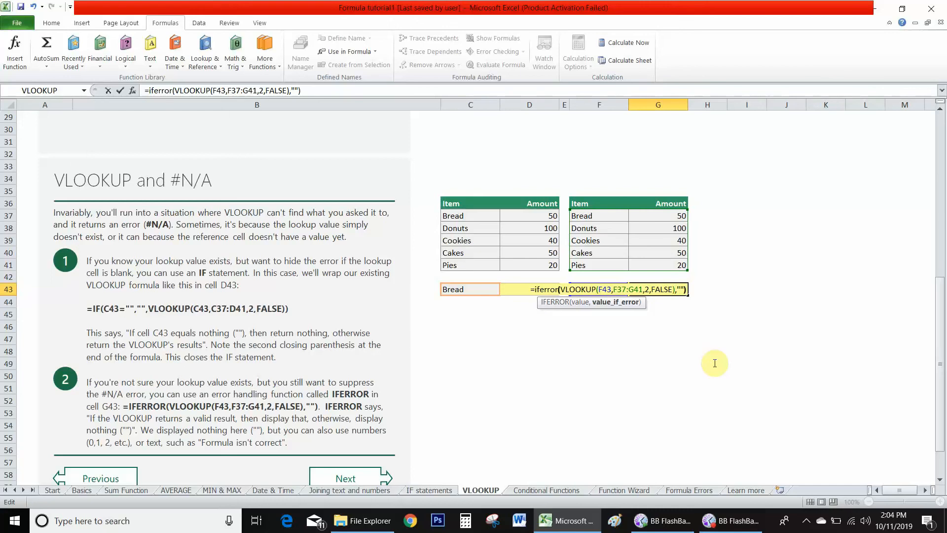
pyautogui.press('Return')
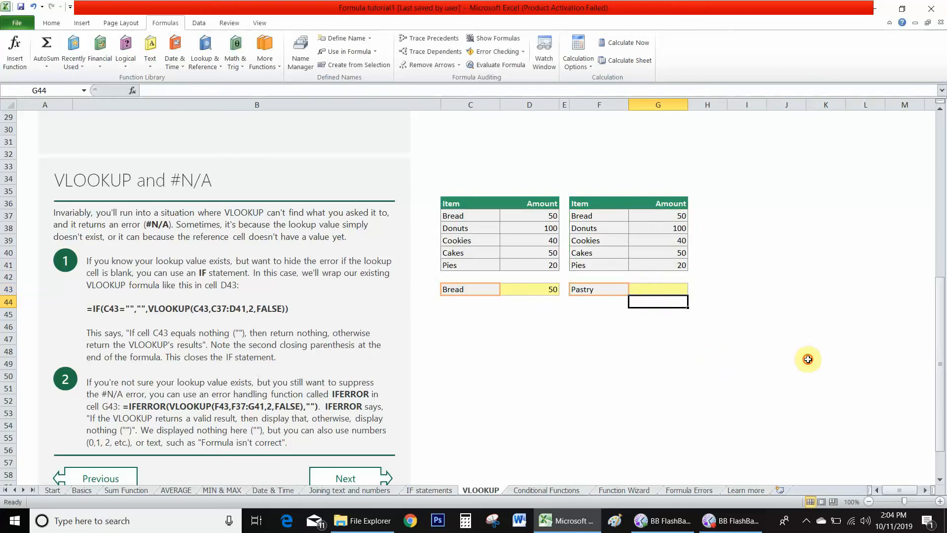
pyautogui.press('Up')
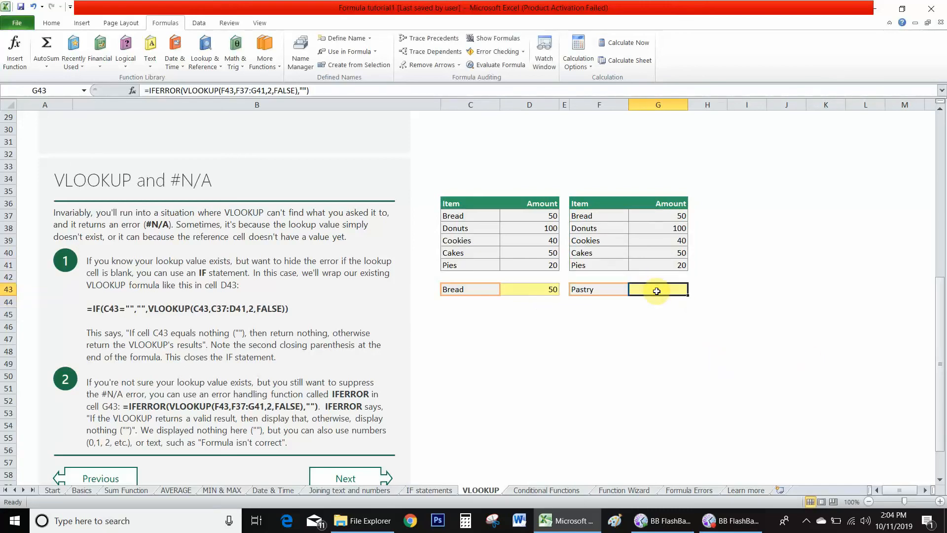
# Choose Donuts as the lookup item in F43 and check the result in G43.
pyautogui.click(627, 292)
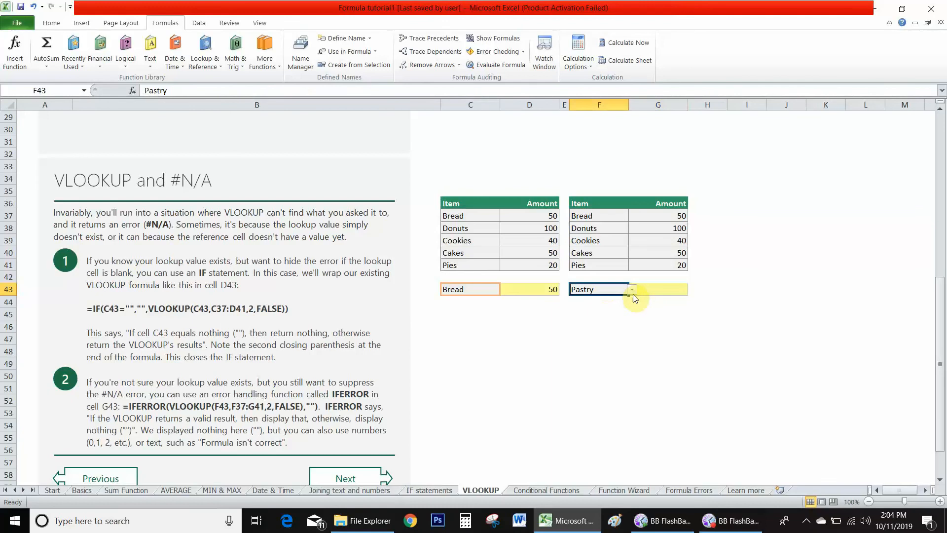
pyautogui.click(632, 291)
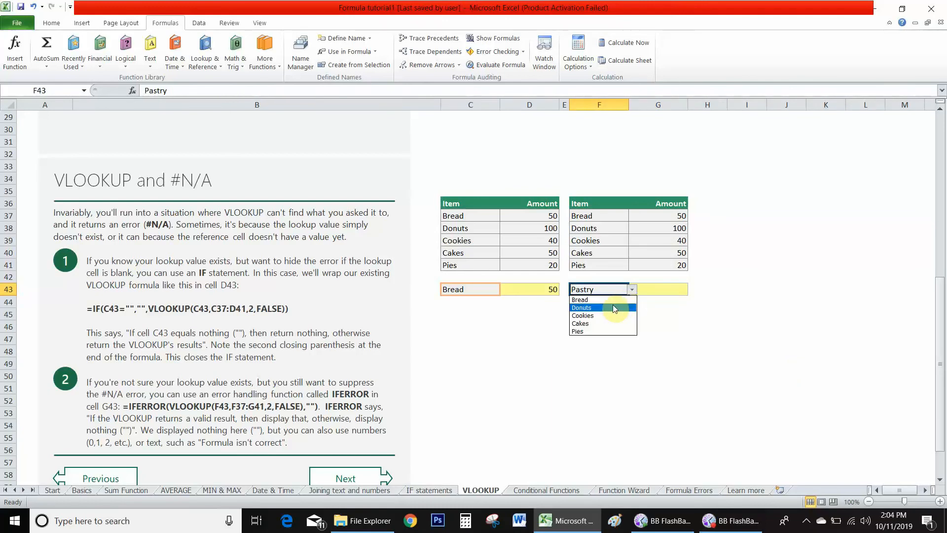
pyautogui.click(613, 306)
pyautogui.click(654, 292)
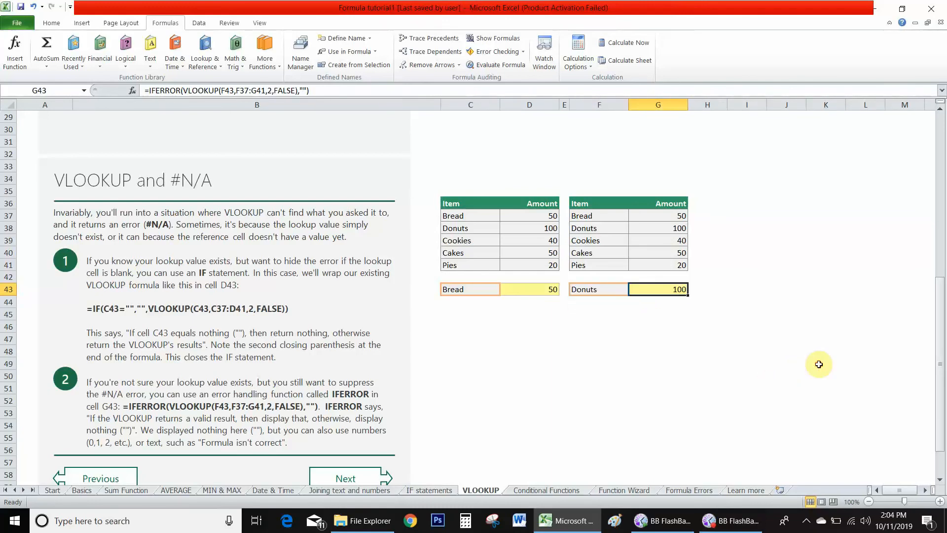
# Change the lookup item in F43 to Cakes and check the result in G43.
pyautogui.click(627, 291)
pyautogui.hotkey('alt', 'Down')
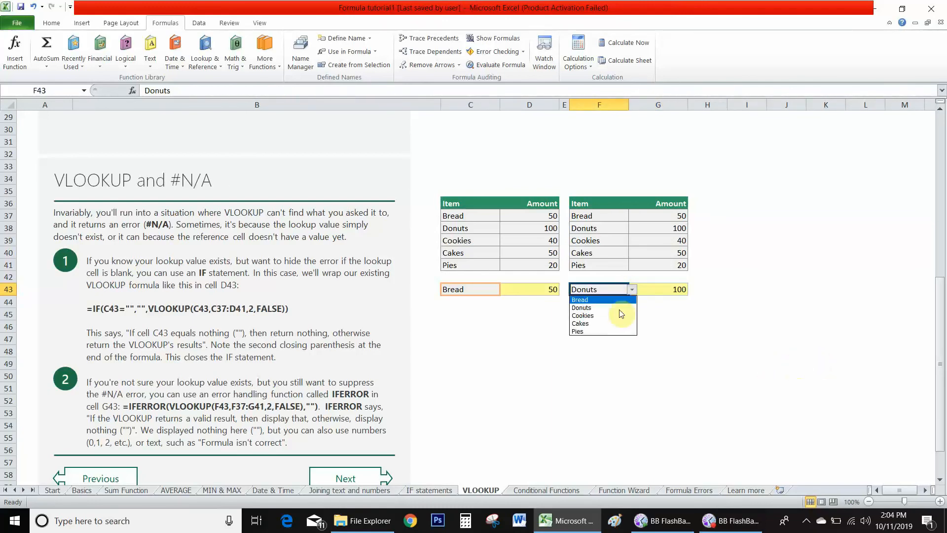
pyautogui.click(613, 321)
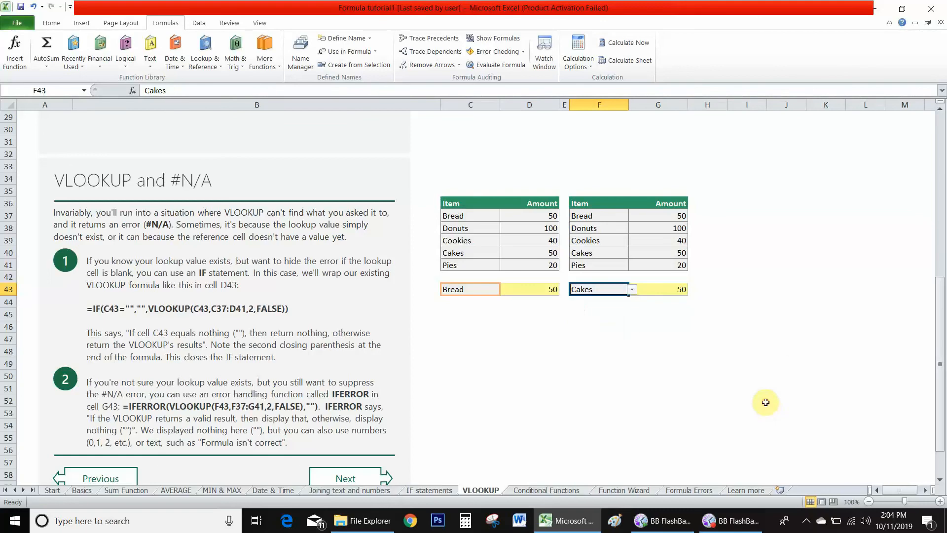
pyautogui.click(661, 292)
# Enter Pastry, an item missing from the table, in F43 and check the IFERROR result in G43.
pyautogui.click(614, 290)
pyautogui.click(631, 290)
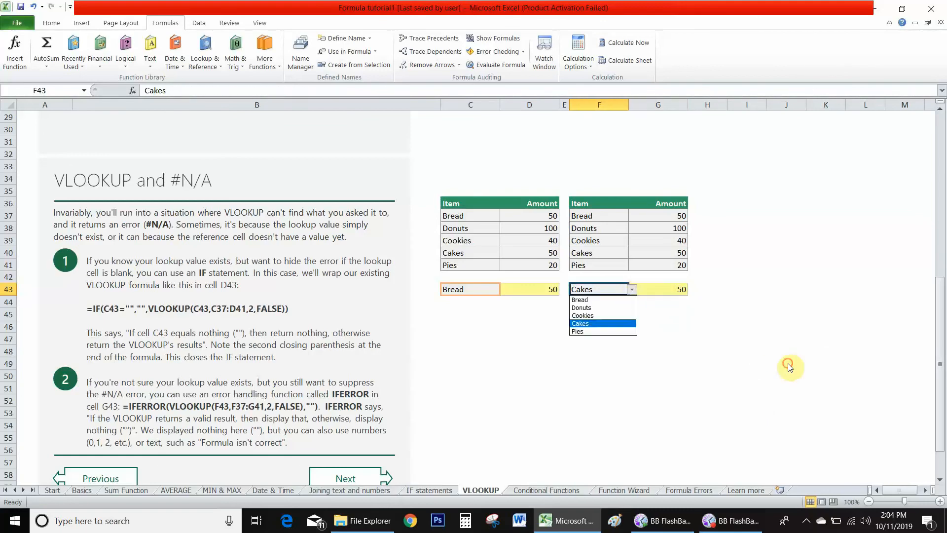
pyautogui.click(769, 362)
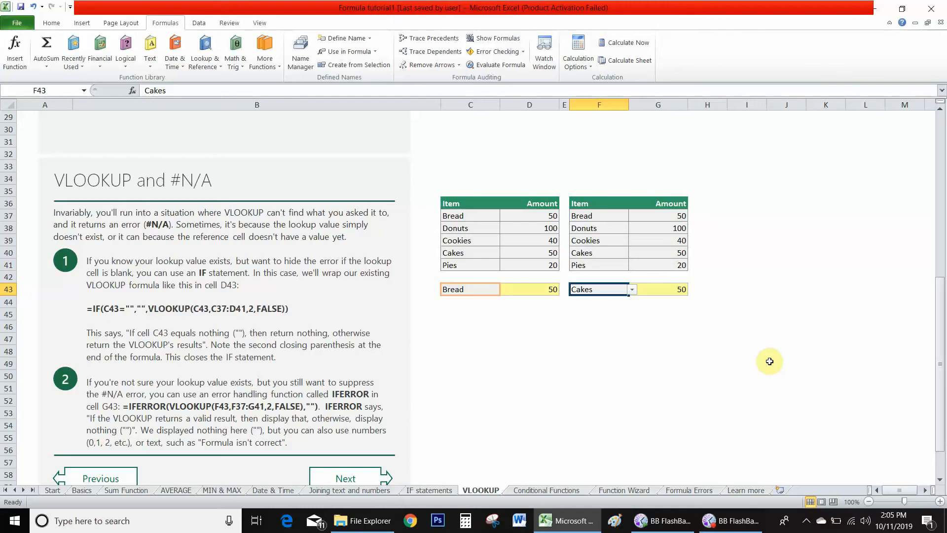
pyautogui.write('Pastry')
pyautogui.press('Return')
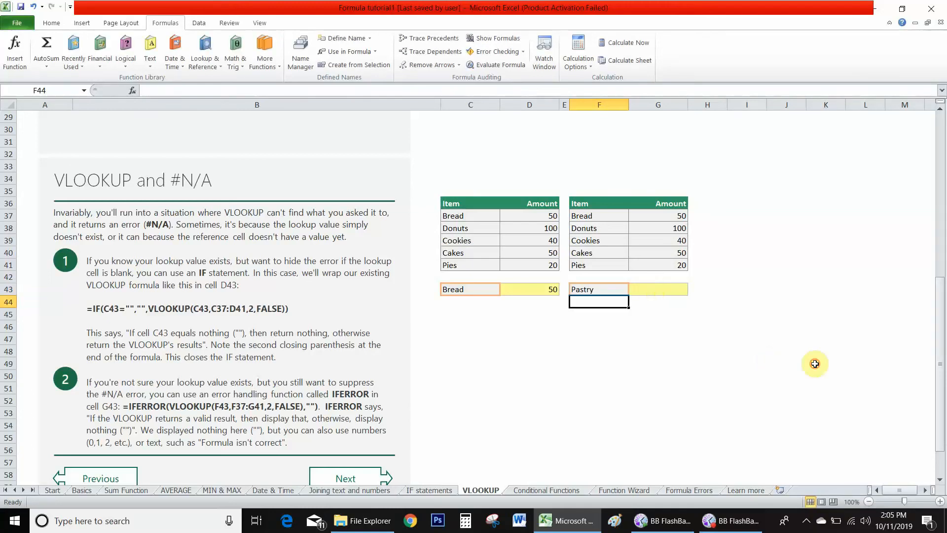
pyautogui.press('Up')
pyautogui.press('Right')
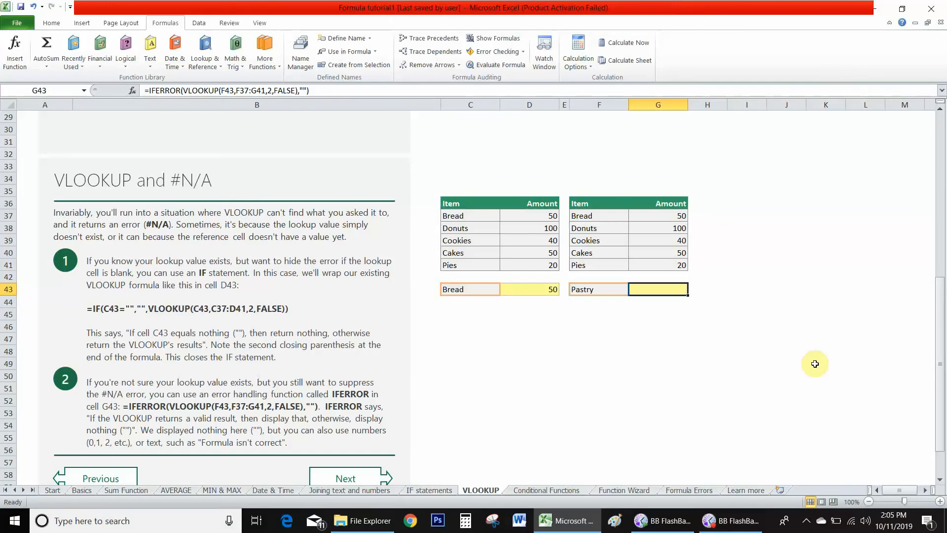
# Edit the IFERROR formula in G43 to return "Item Not found" instead of an empty string.
pyautogui.press('F2')
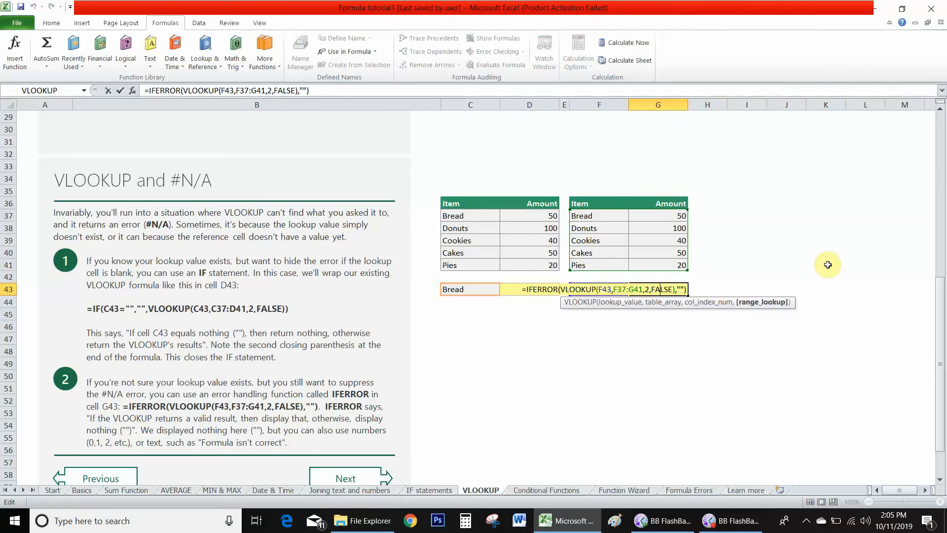
pyautogui.press('Right')
pyautogui.press('Right')
pyautogui.press('Right')
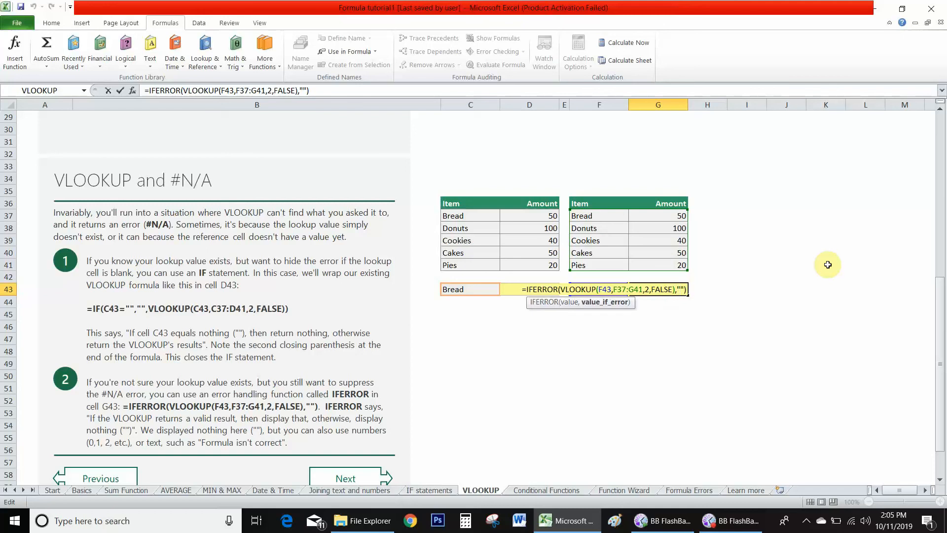
pyautogui.write('Item Not ')
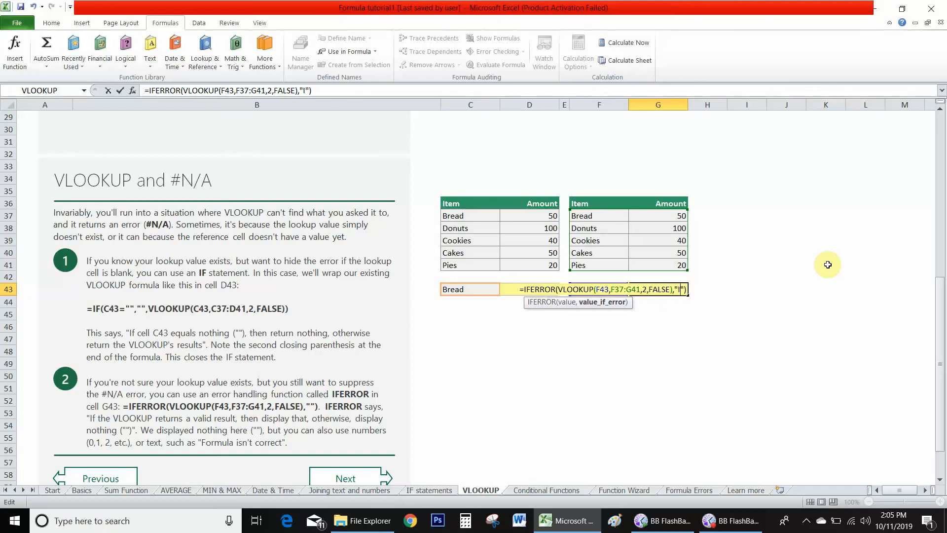
pyautogui.write('found')
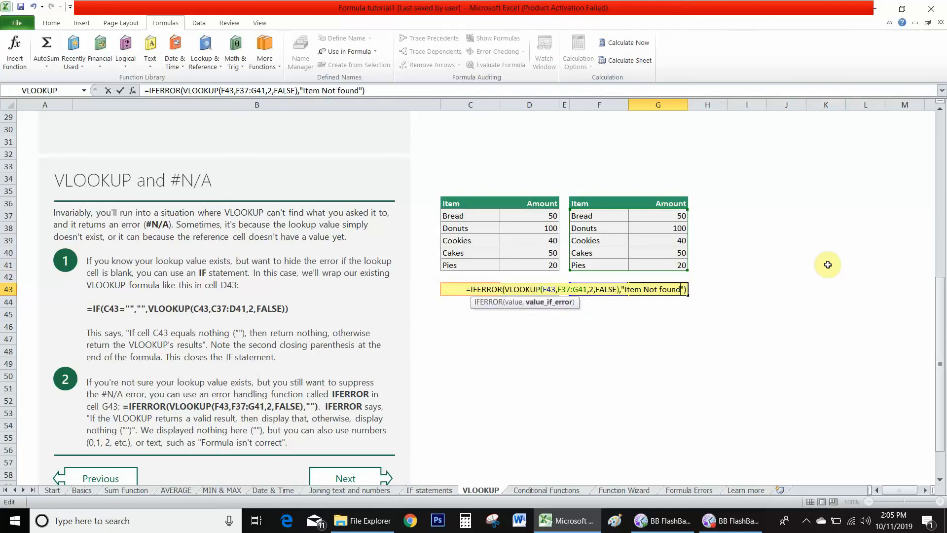
pyautogui.hotkey('shift', 'Tab')
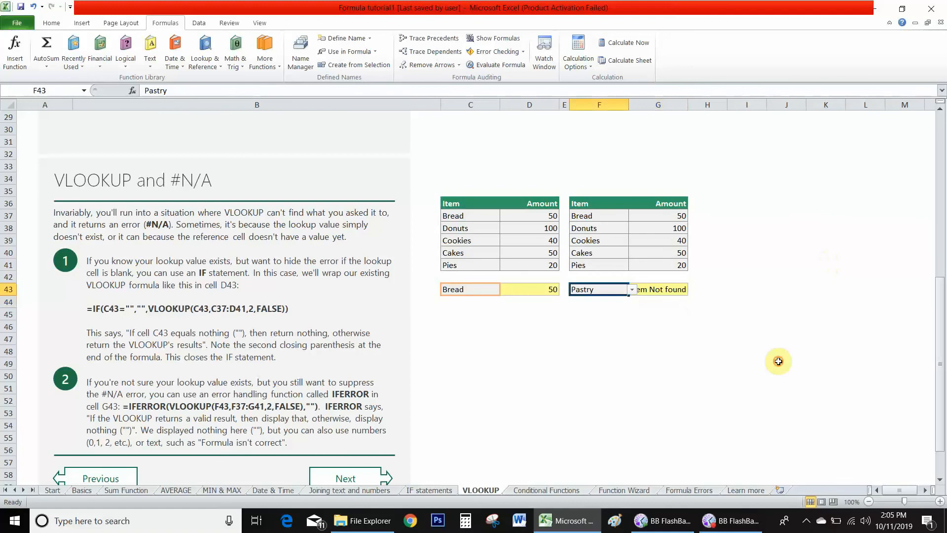
# Select Cookies as the lookup item in F43 and check the amount returned in G43.
pyautogui.hotkey('alt', 'Down')
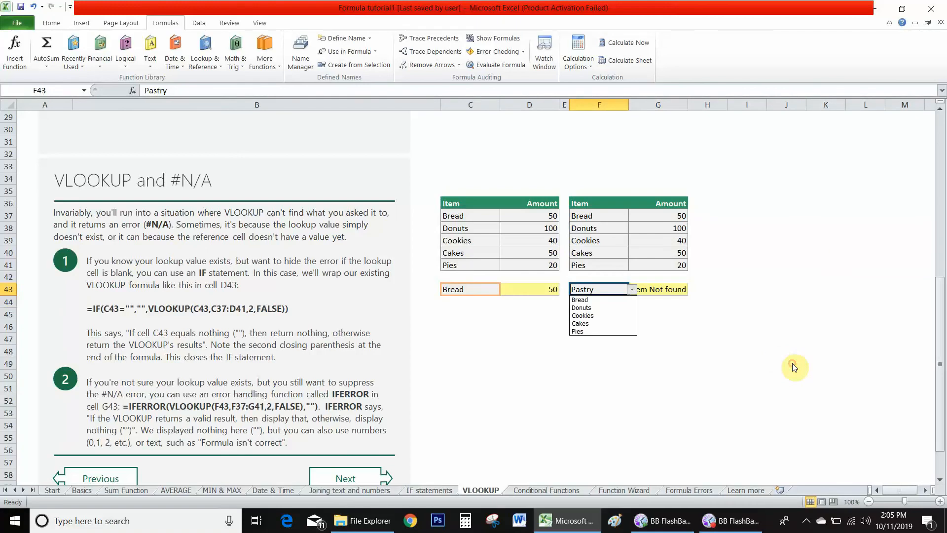
pyautogui.click(609, 315)
pyautogui.click(653, 290)
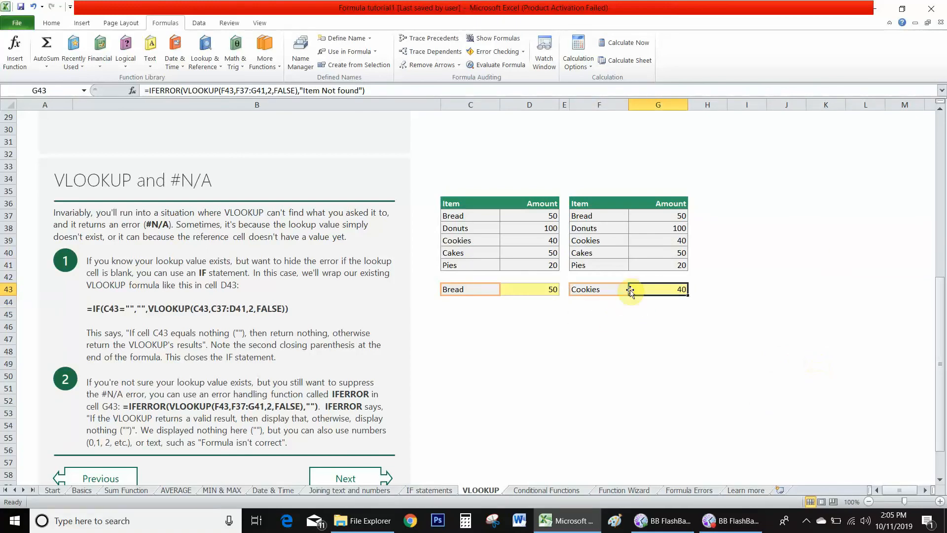
# Switch the lookup item in F43 to Cakes and then to Pies to test the G43 formula.
pyautogui.click(615, 290)
pyautogui.hotkey('alt', 'Down')
pyautogui.press('Return')
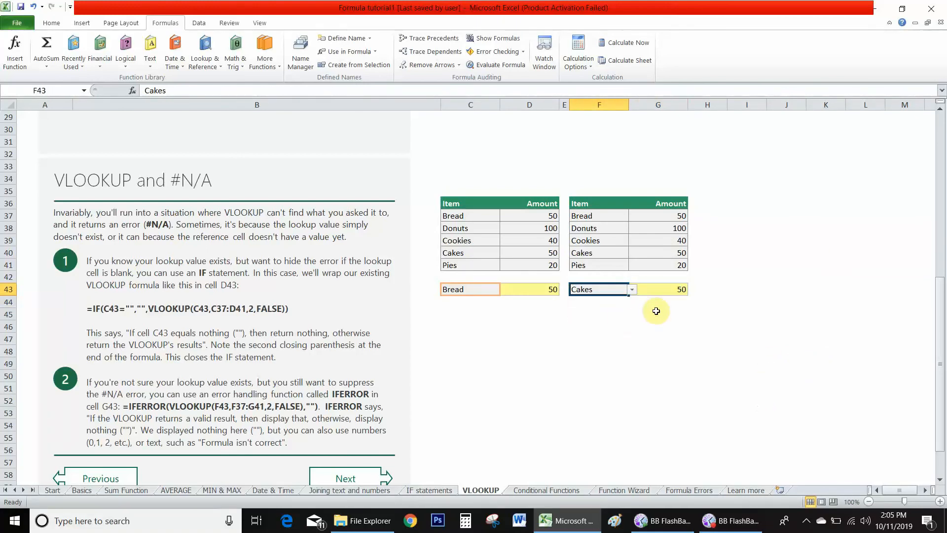
pyautogui.click(632, 291)
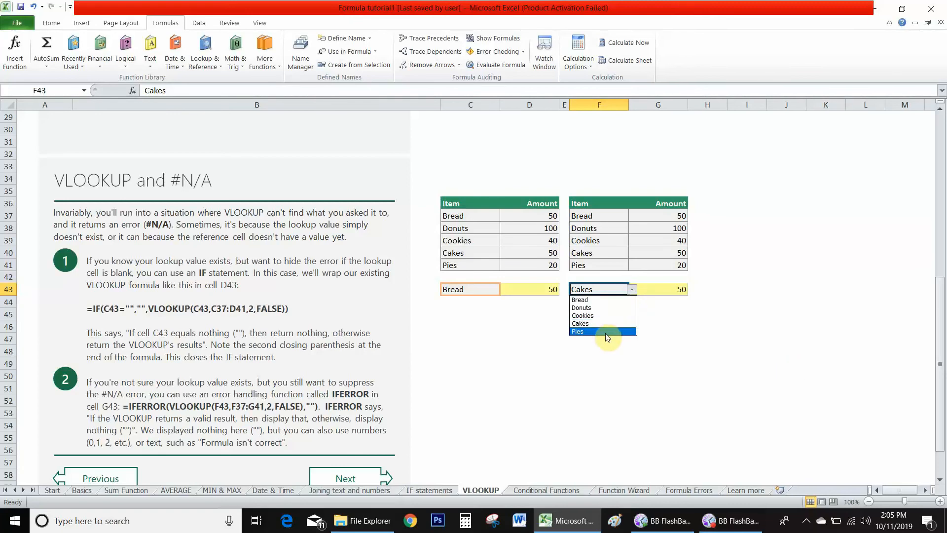
pyautogui.click(606, 331)
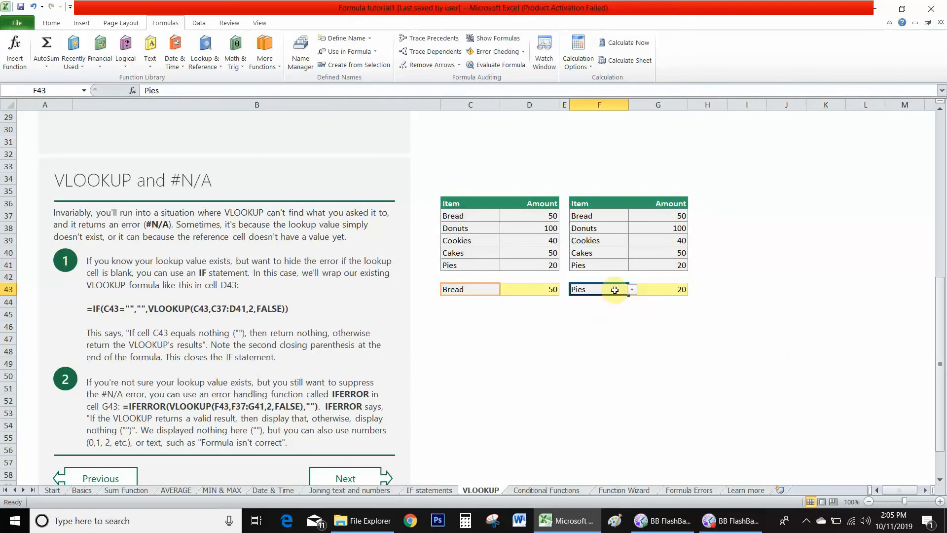
# Test the G43 error text by entering Pastry in F43, then by clearing F43, checking G43 each time.
pyautogui.write('Pastry')
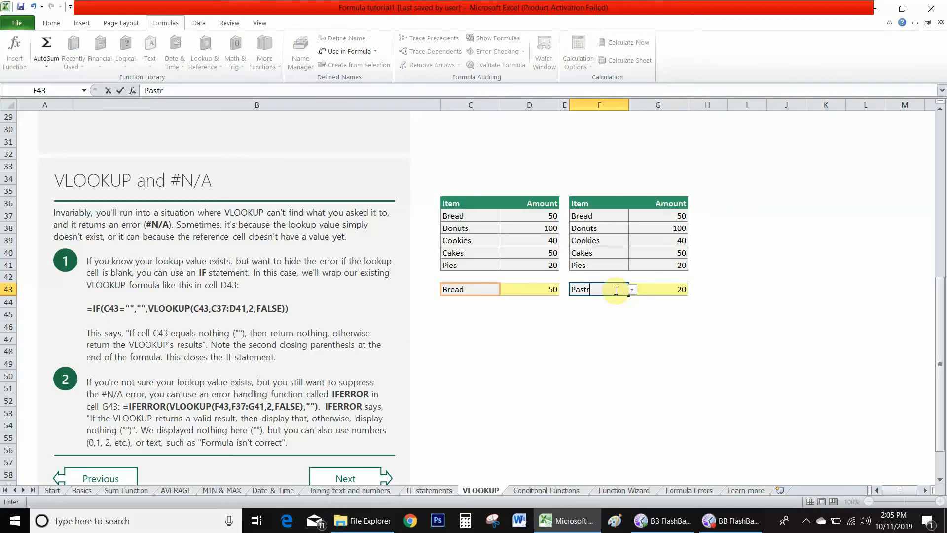
pyautogui.press('Return')
pyautogui.click(658, 289)
pyautogui.click(583, 290)
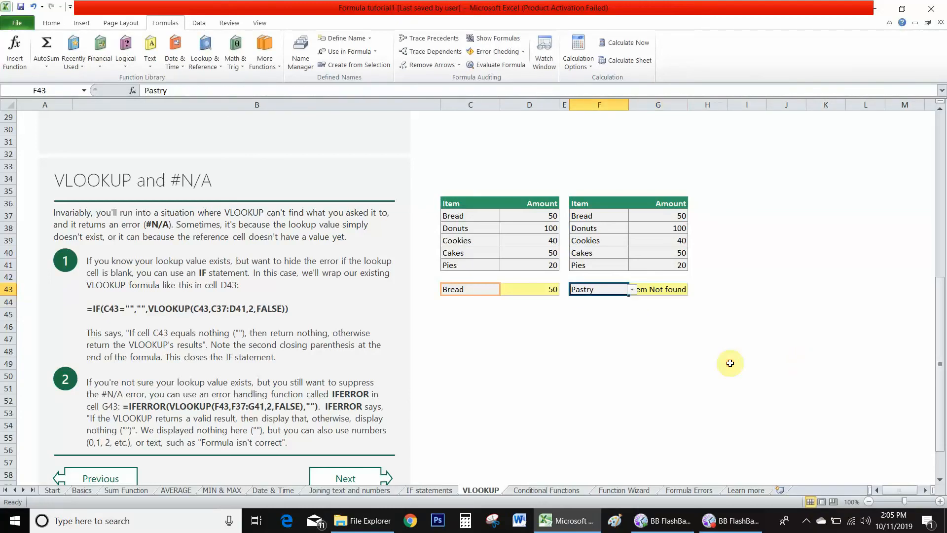
pyautogui.press('Delete')
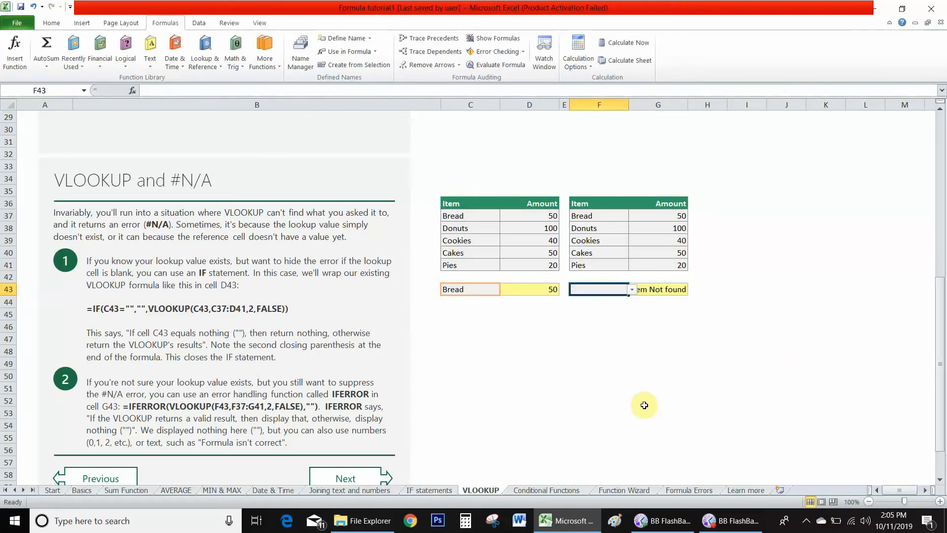
pyautogui.click(667, 289)
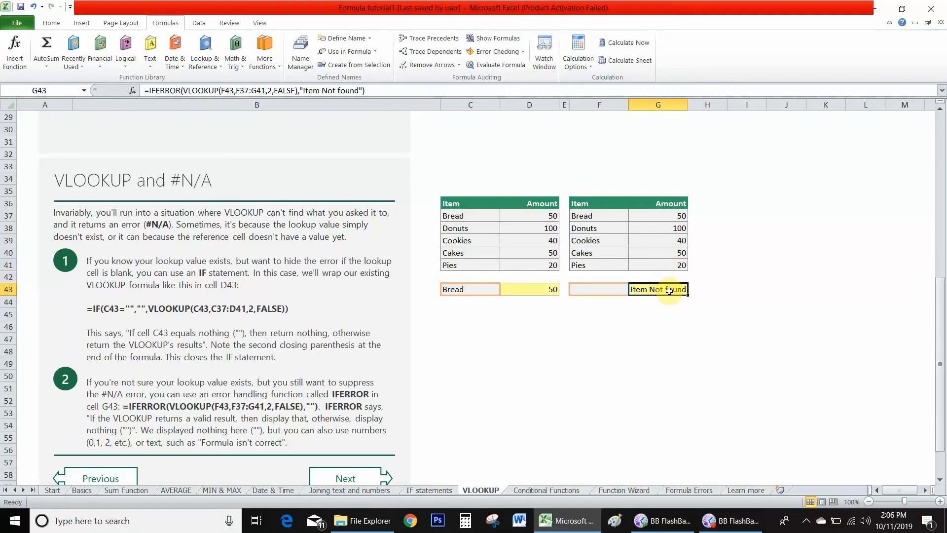